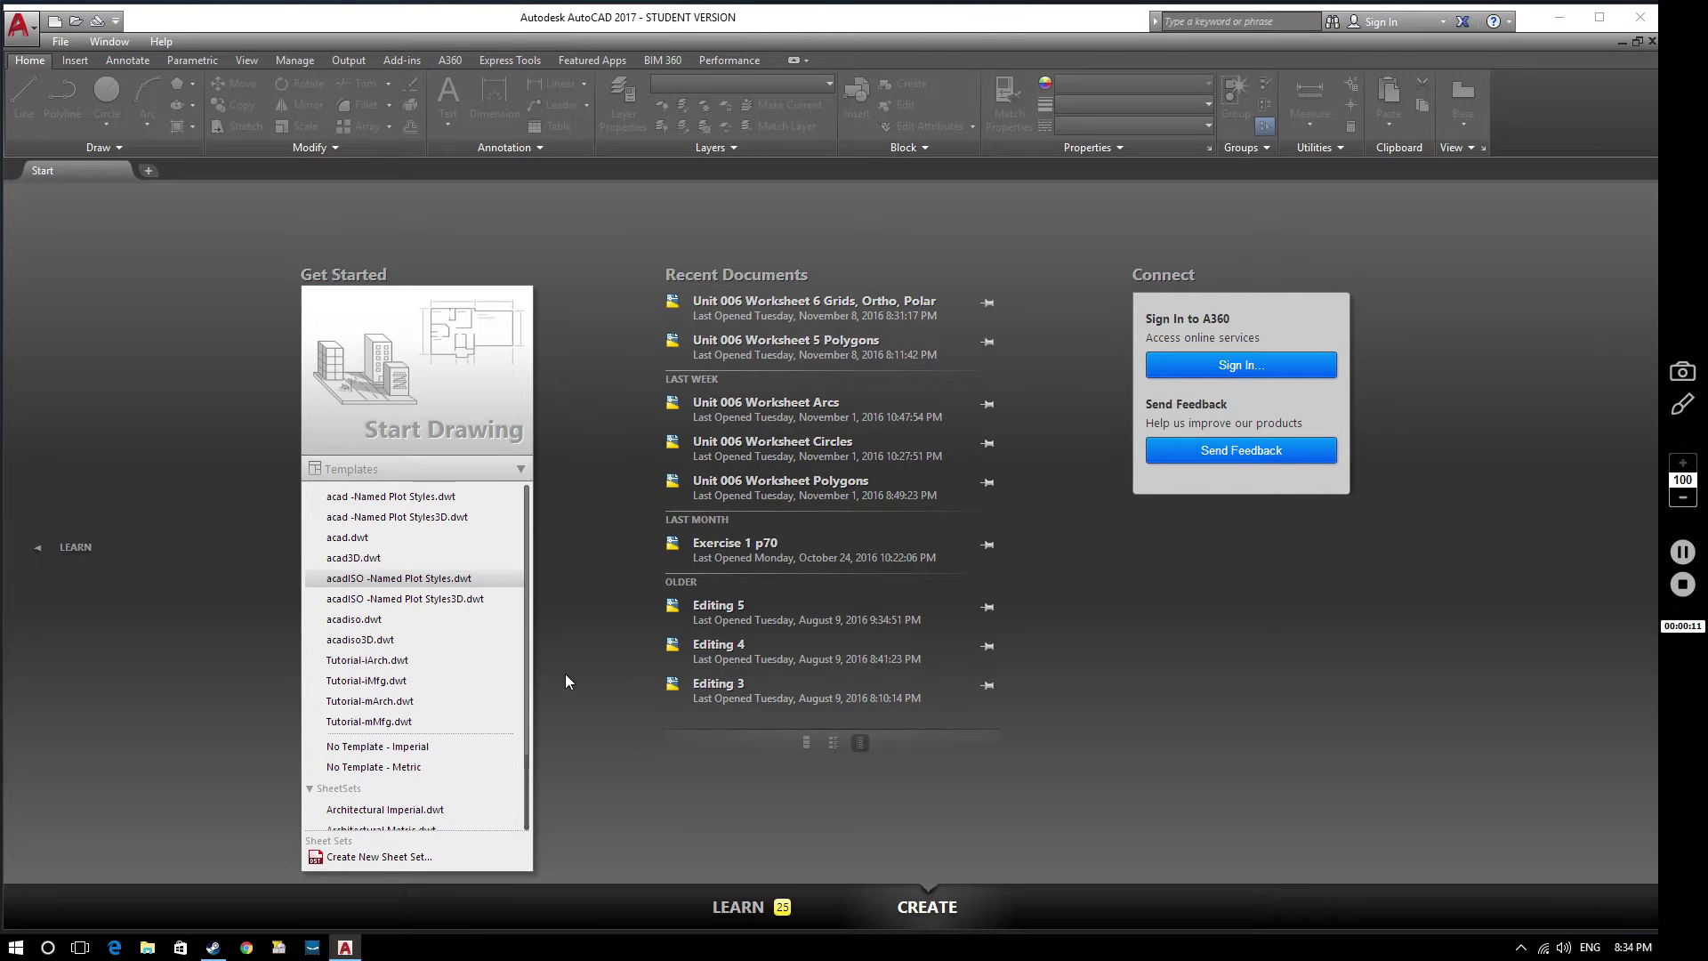
- Create a new drawing from the acadISO -Named Plot Styles.dwt template on the Start tab
{"action": "left_click", "coordinate": [408, 583]}
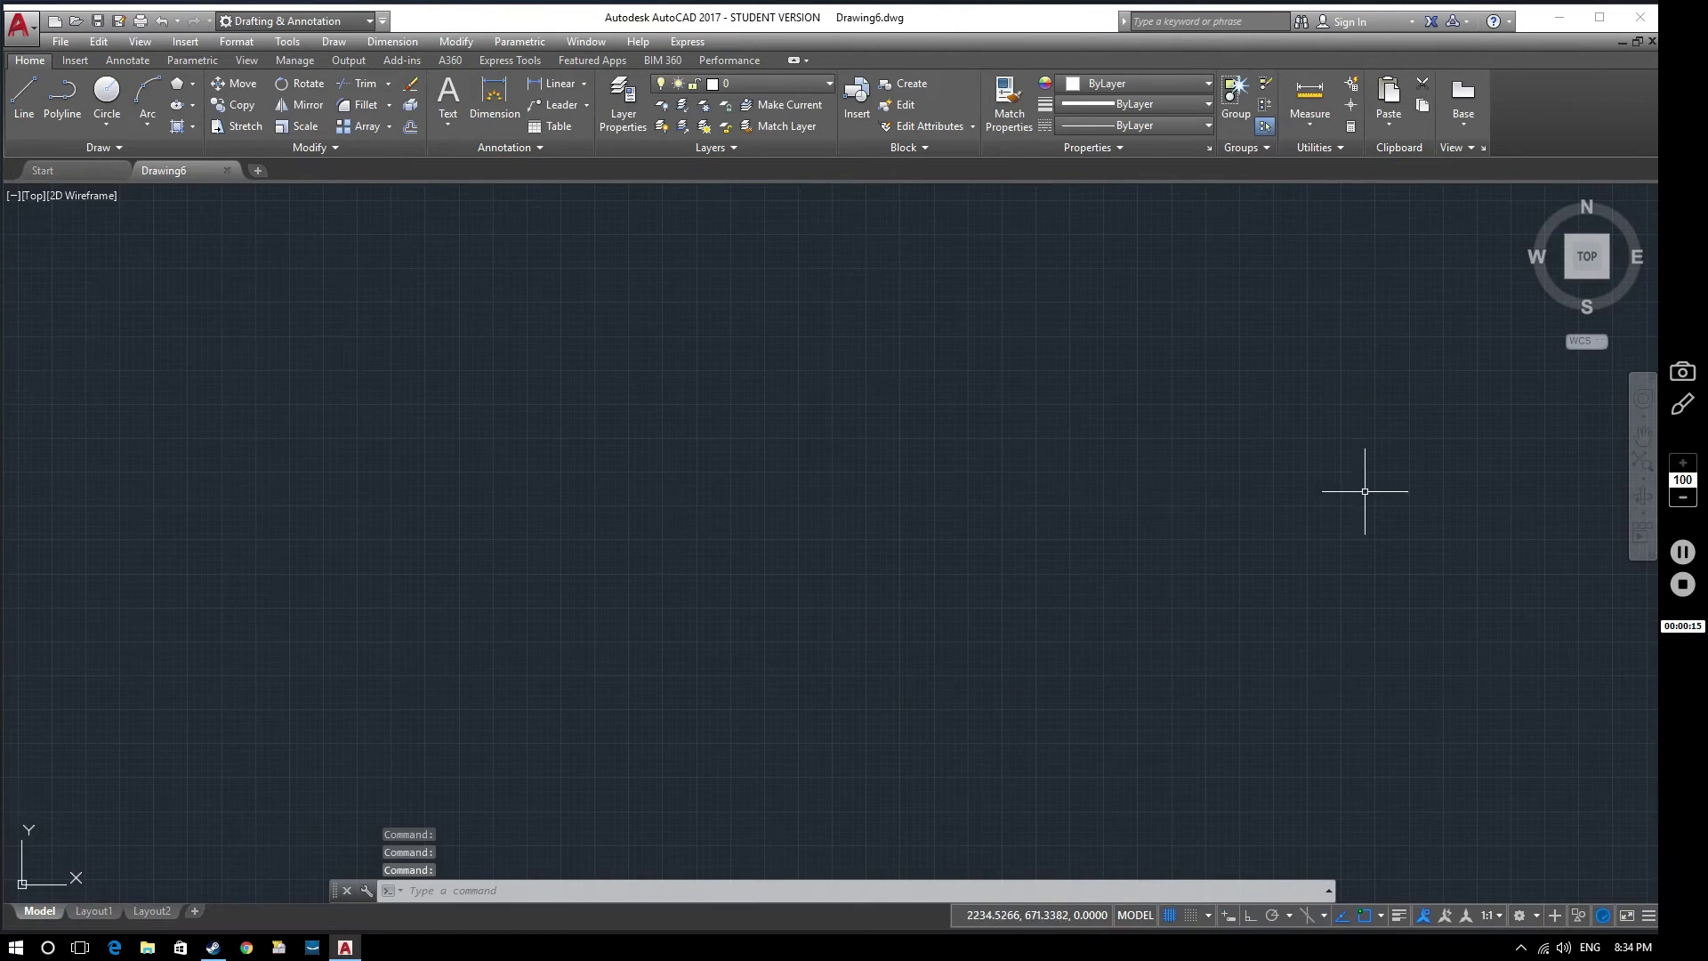
- Zoom All to show the whole empty drawing area, then start the Polyline command
{"action": "left_click", "coordinate": [1642, 479]}
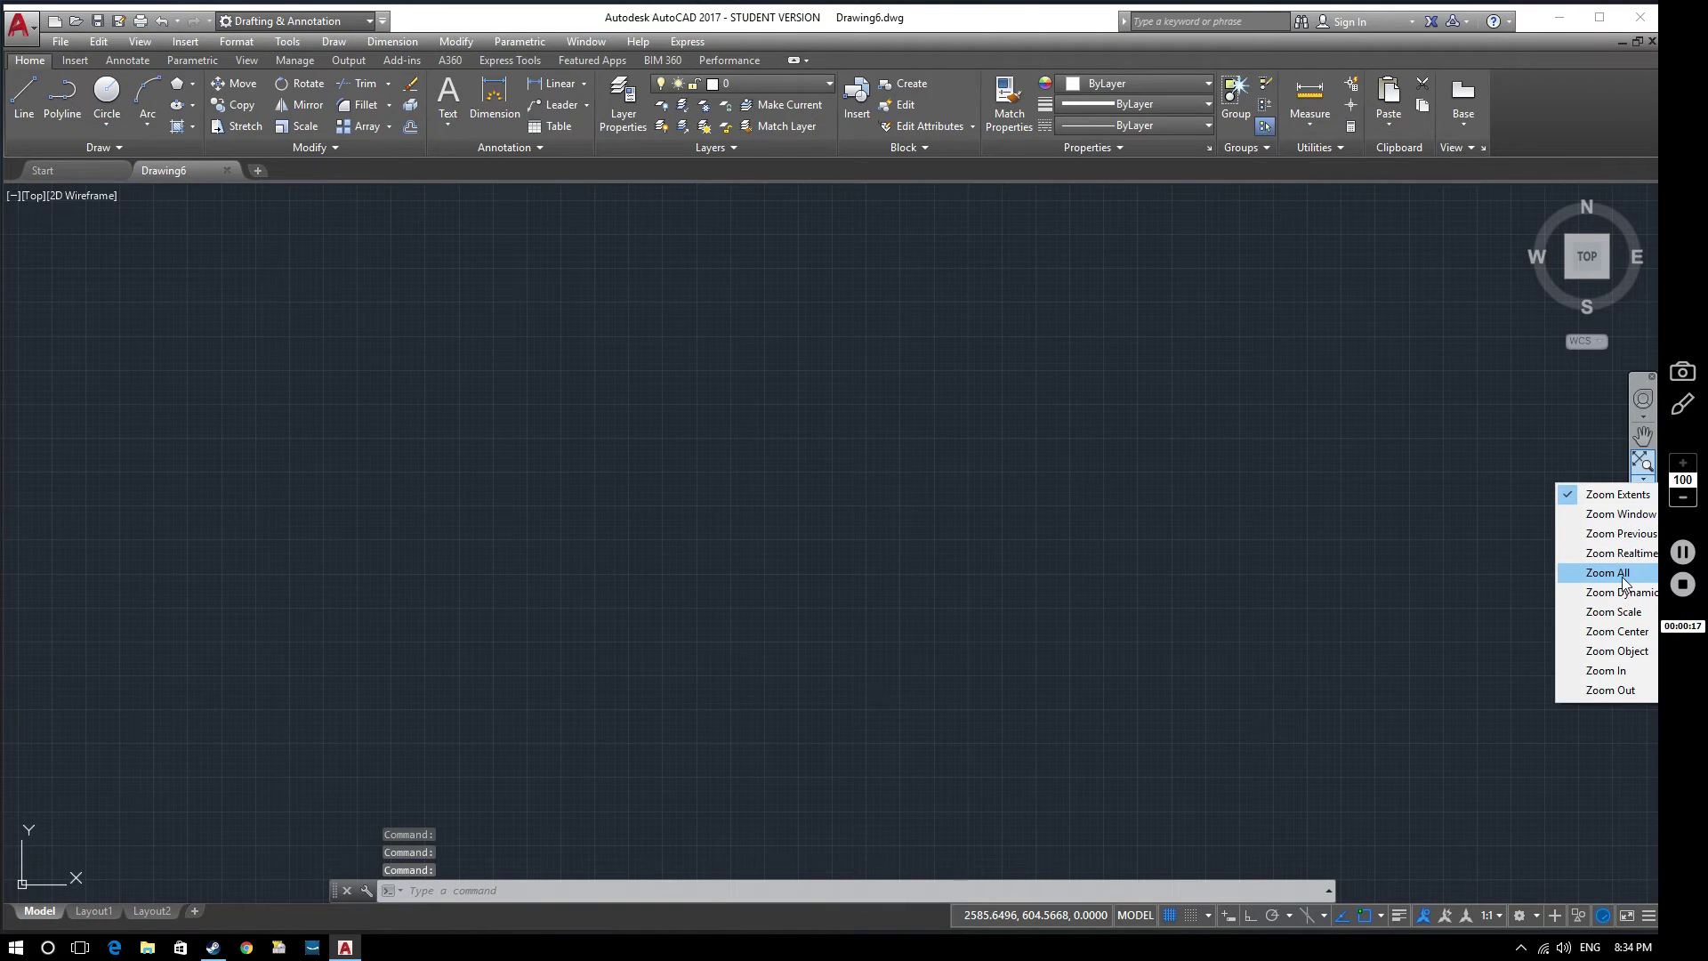
{"action": "left_click", "coordinate": [1610, 572]}
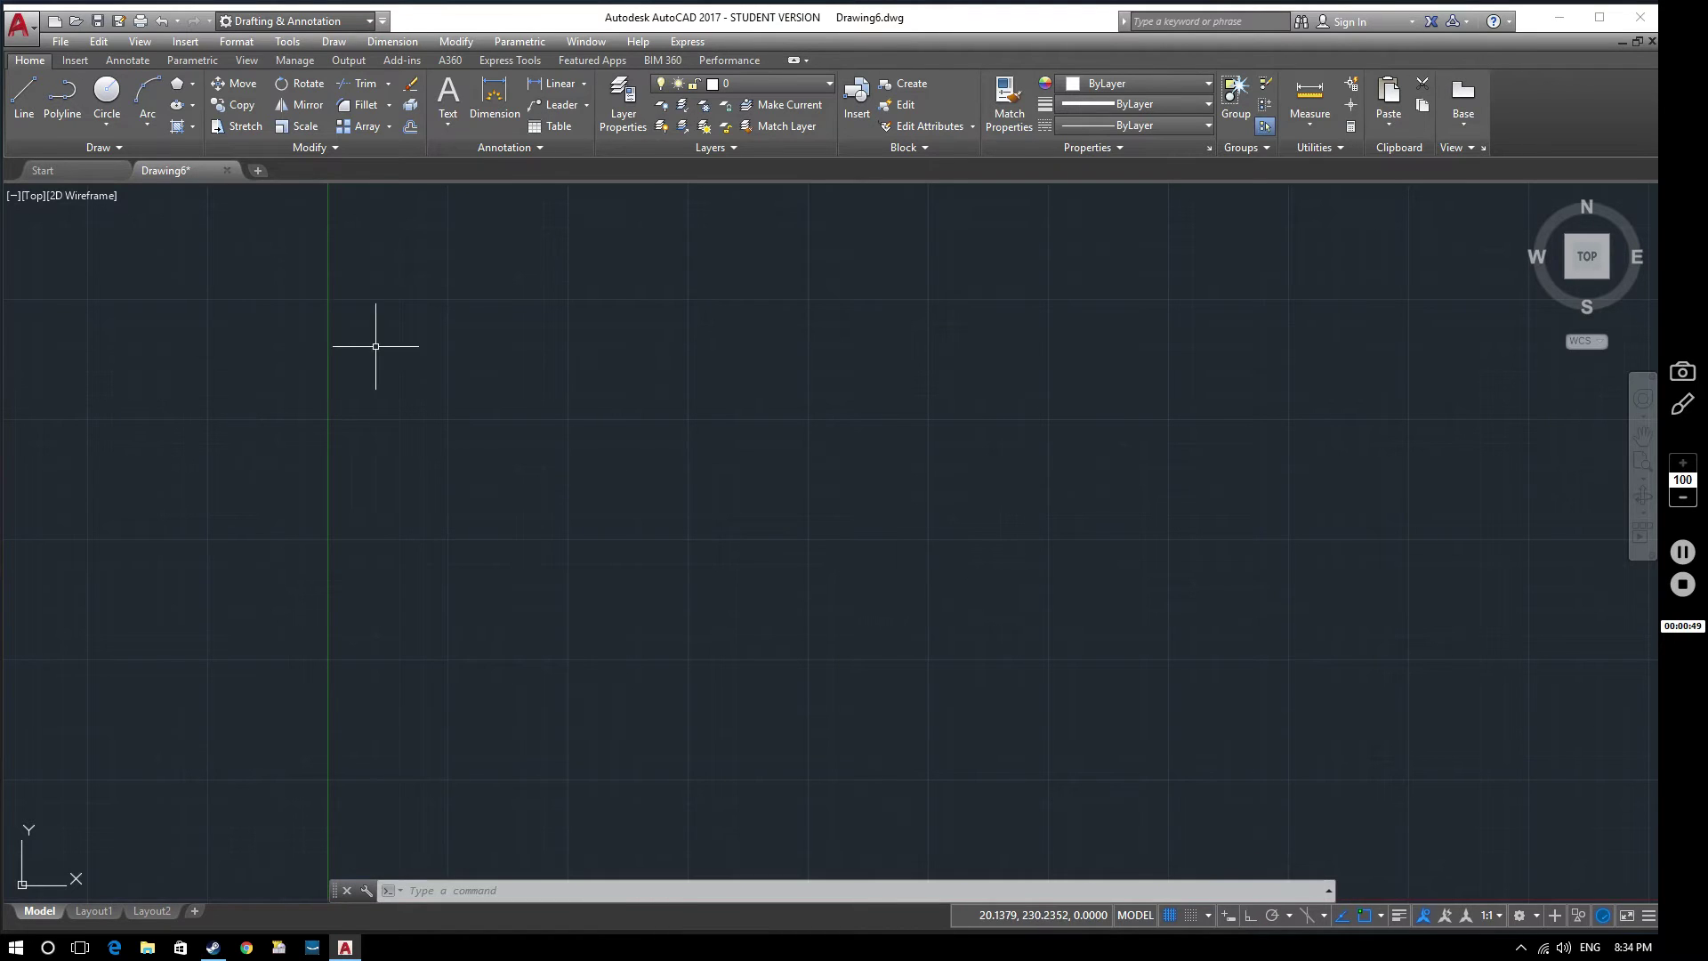
{"action": "left_click", "coordinate": [65, 104]}
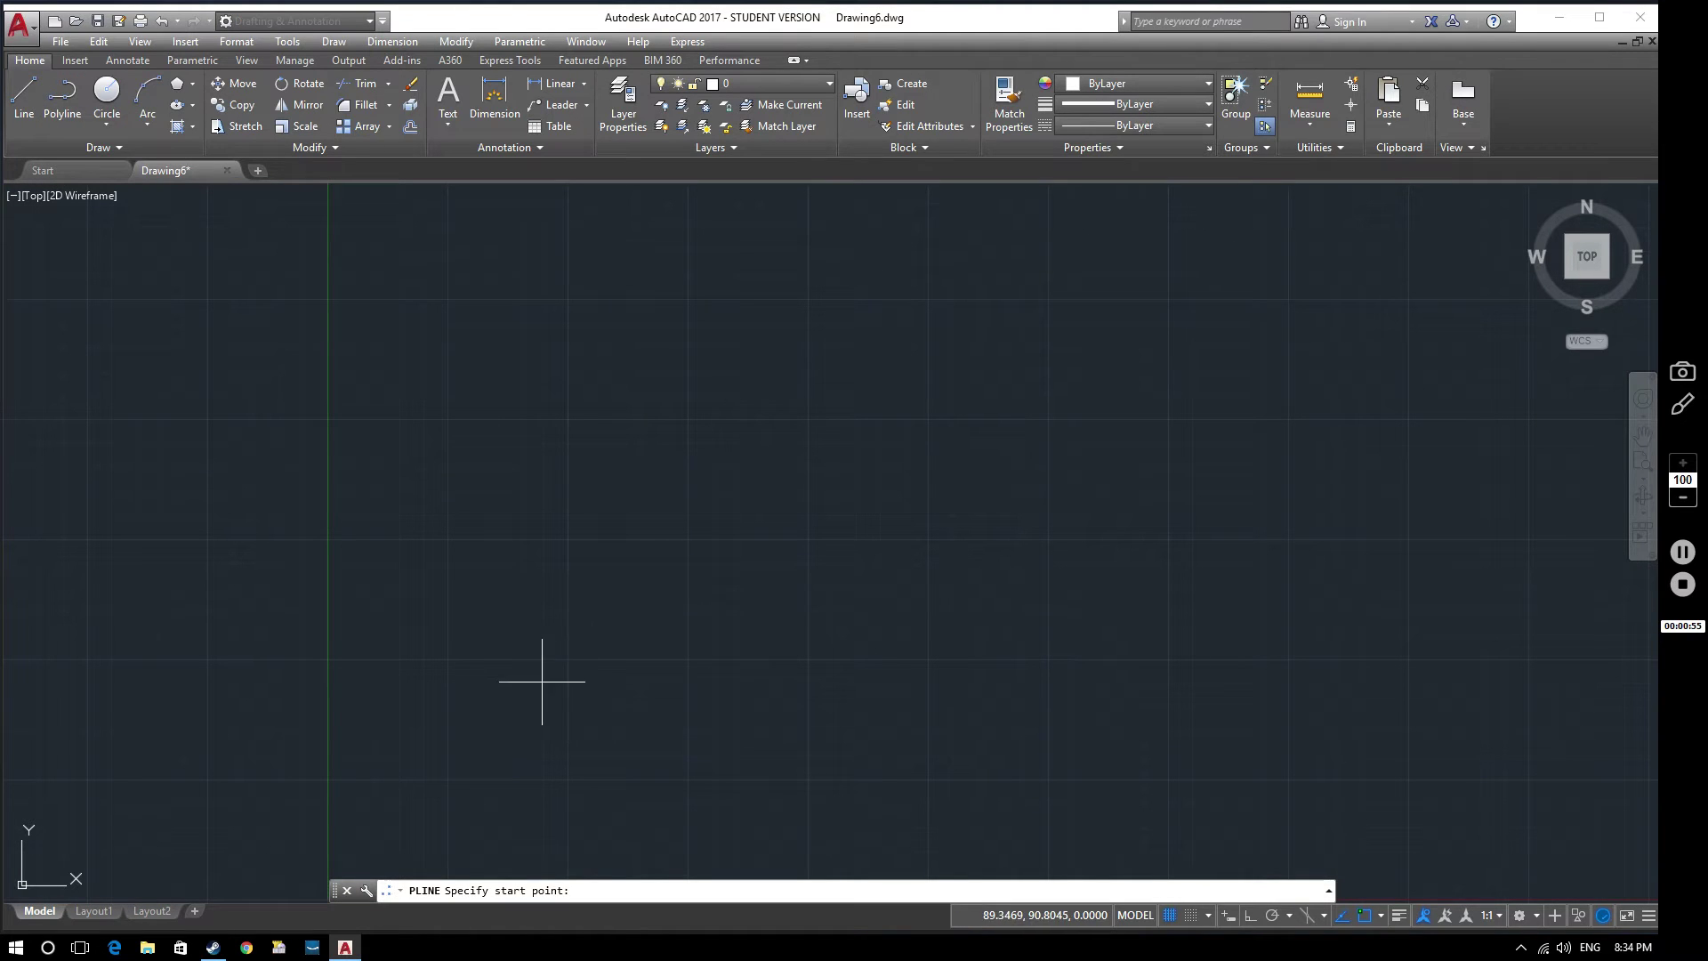
- Place the polyline start point, turn on Ortho, and fix the first horizontal edge
{"action": "left_click", "coordinate": [511, 685]}
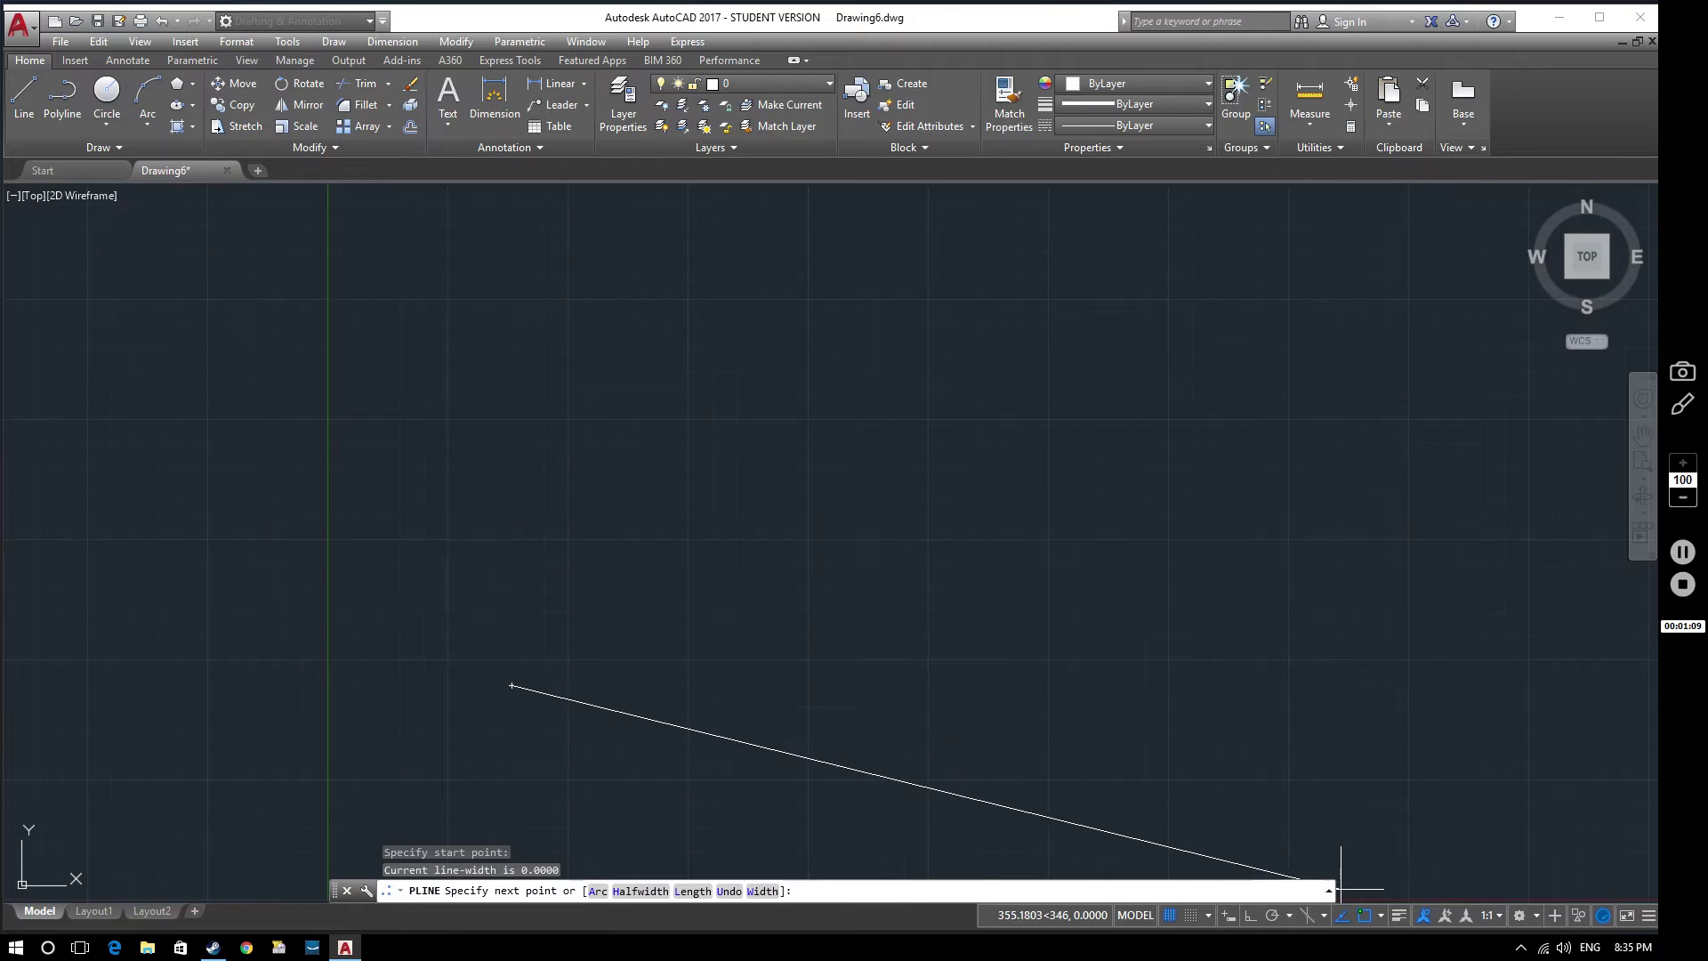
{"action": "left_click", "coordinate": [1251, 915]}
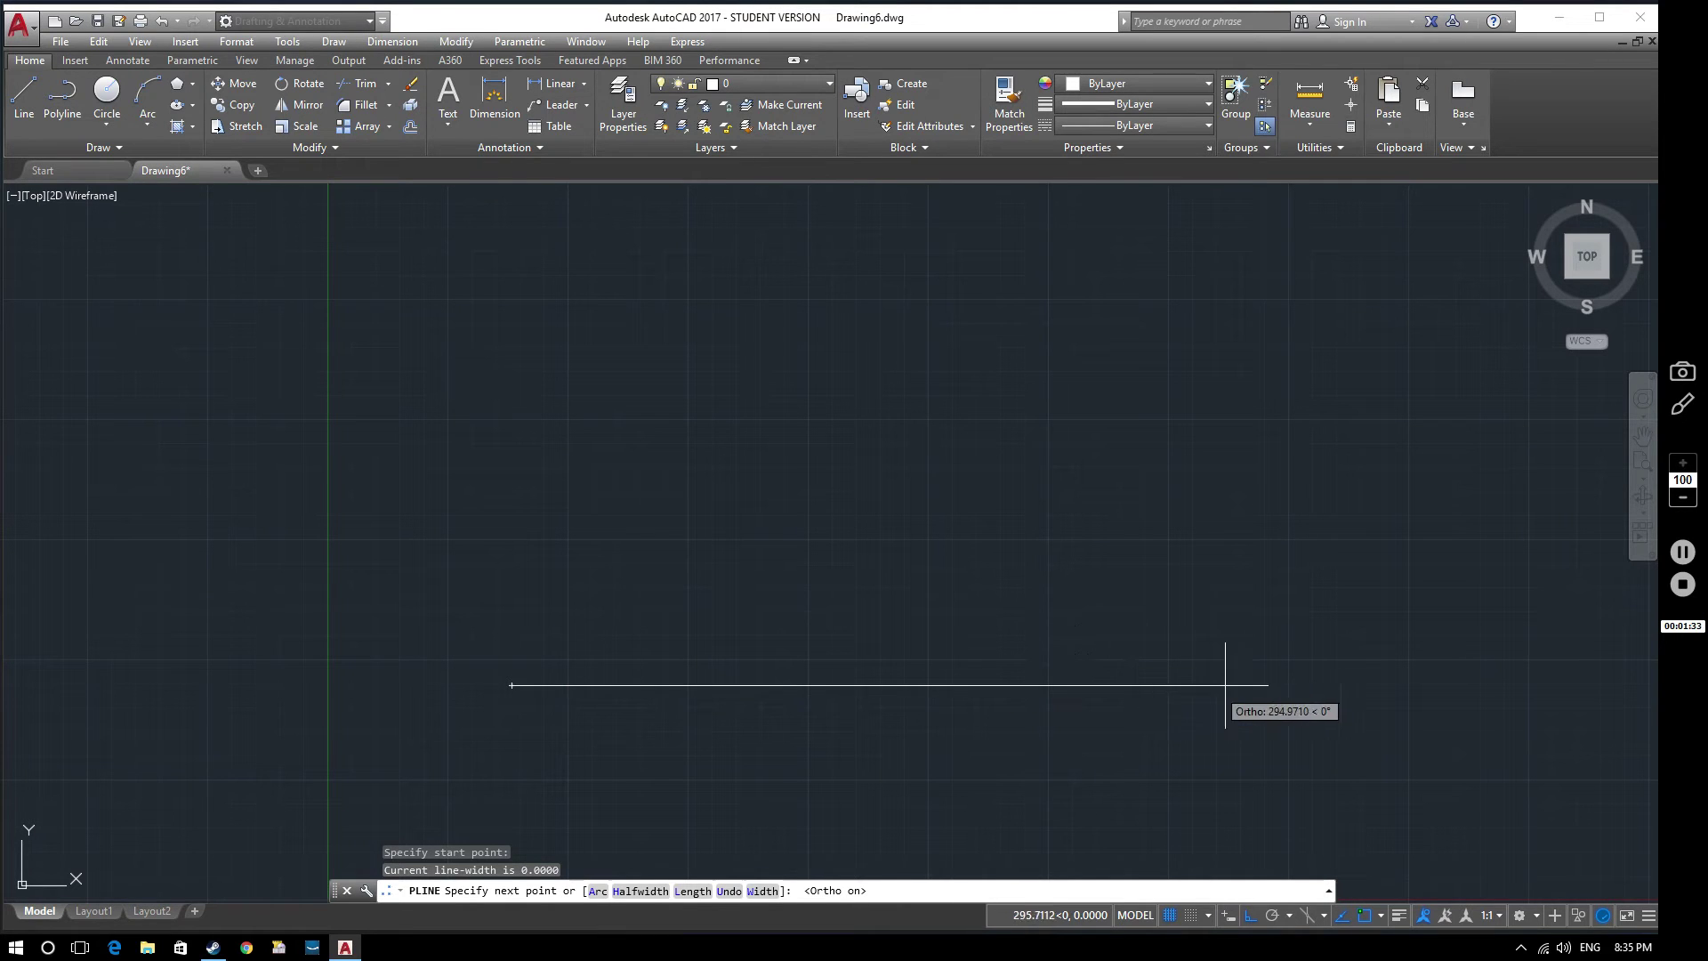
{"action": "left_click", "coordinate": [685, 685]}
- Extend the polyline with ortho steps down, right, up and right, entering 40 and 20 unit lengths
{"action": "left_click", "coordinate": [685, 764]}
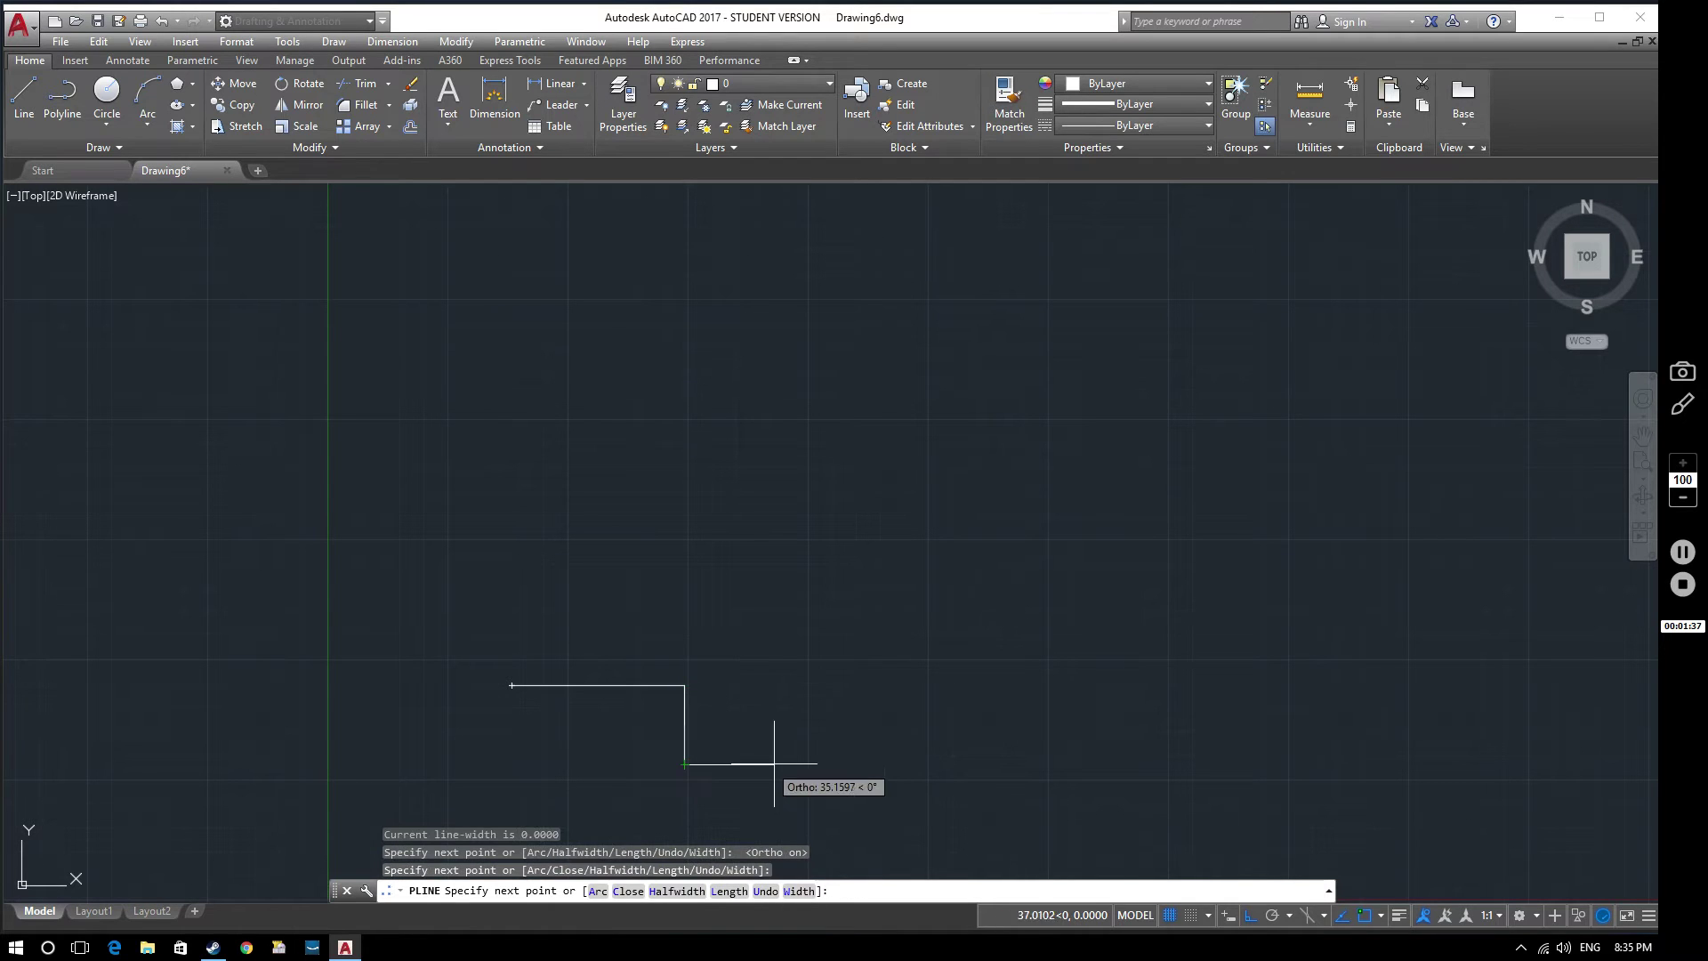
{"action": "left_click", "coordinate": [787, 763]}
{"action": "left_click", "coordinate": [787, 681]}
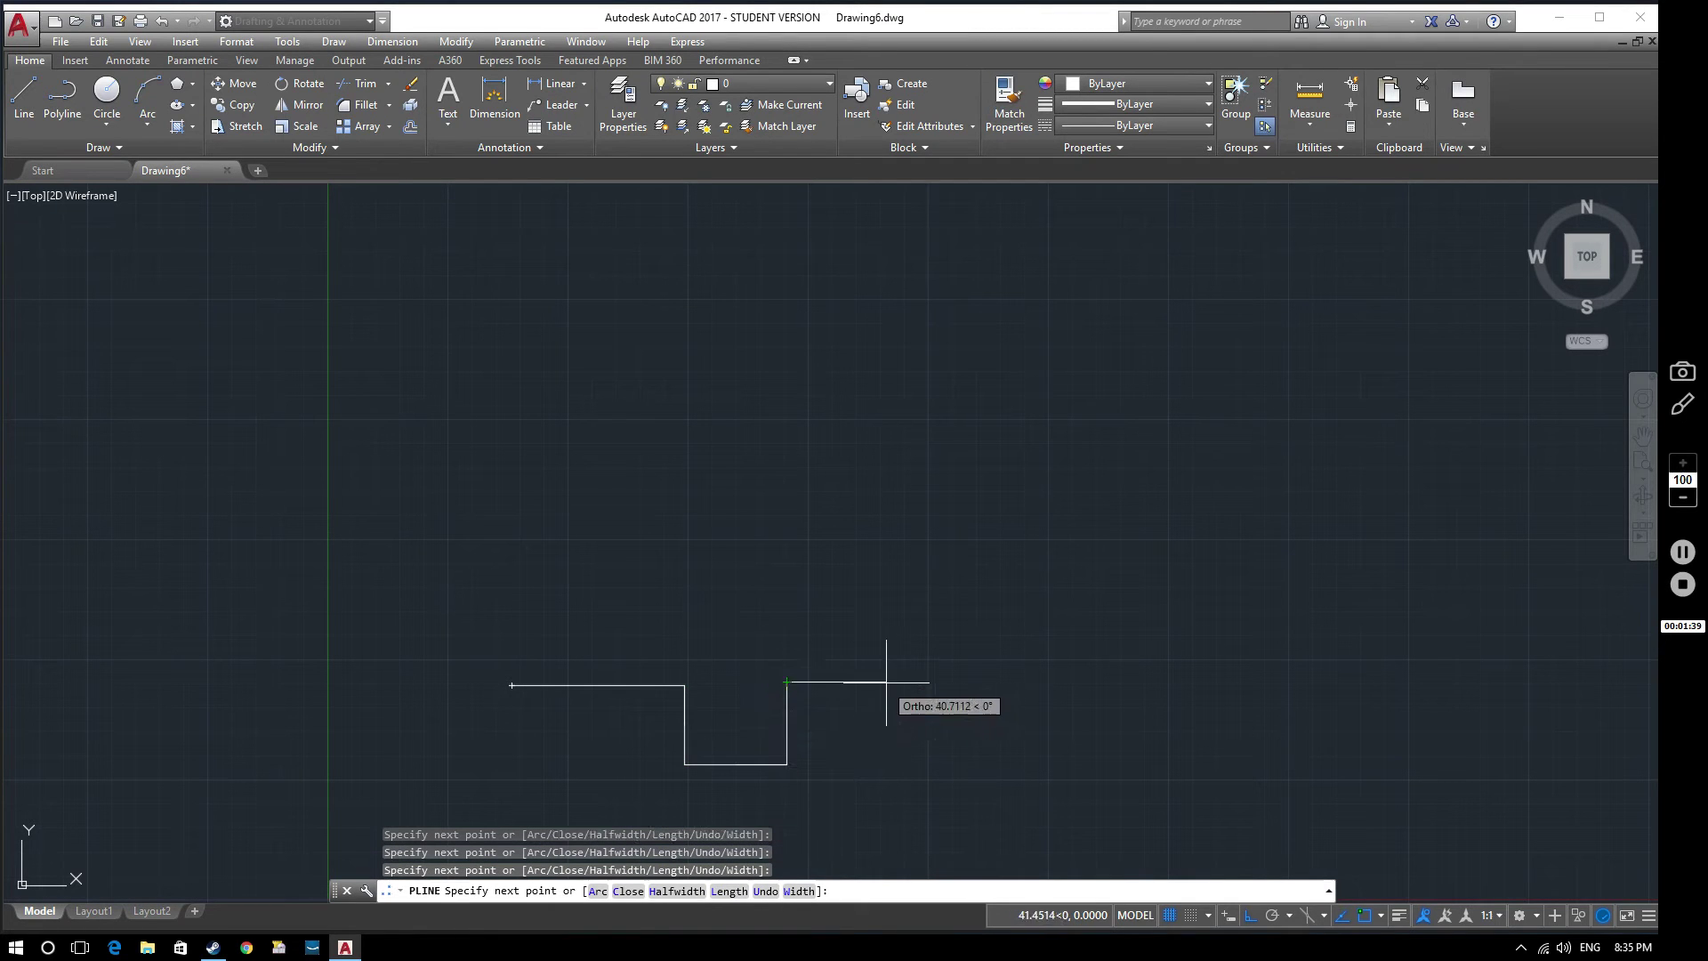
{"action": "left_click", "coordinate": [950, 681]}
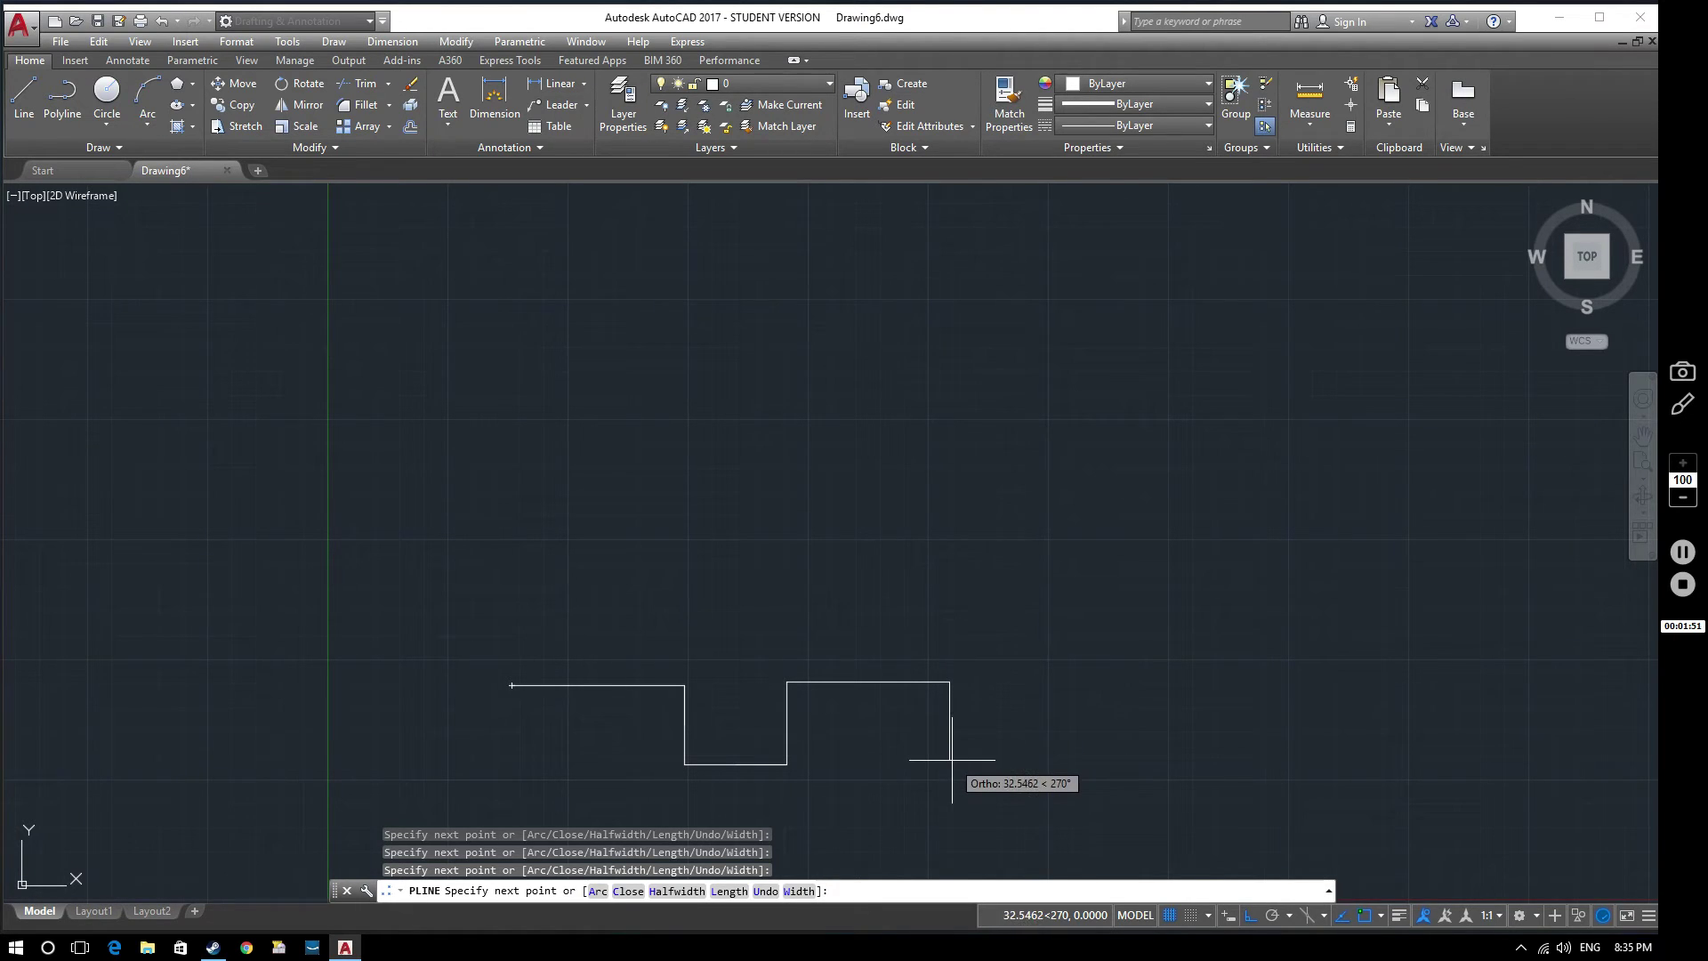
{"action": "type", "text": "4"}
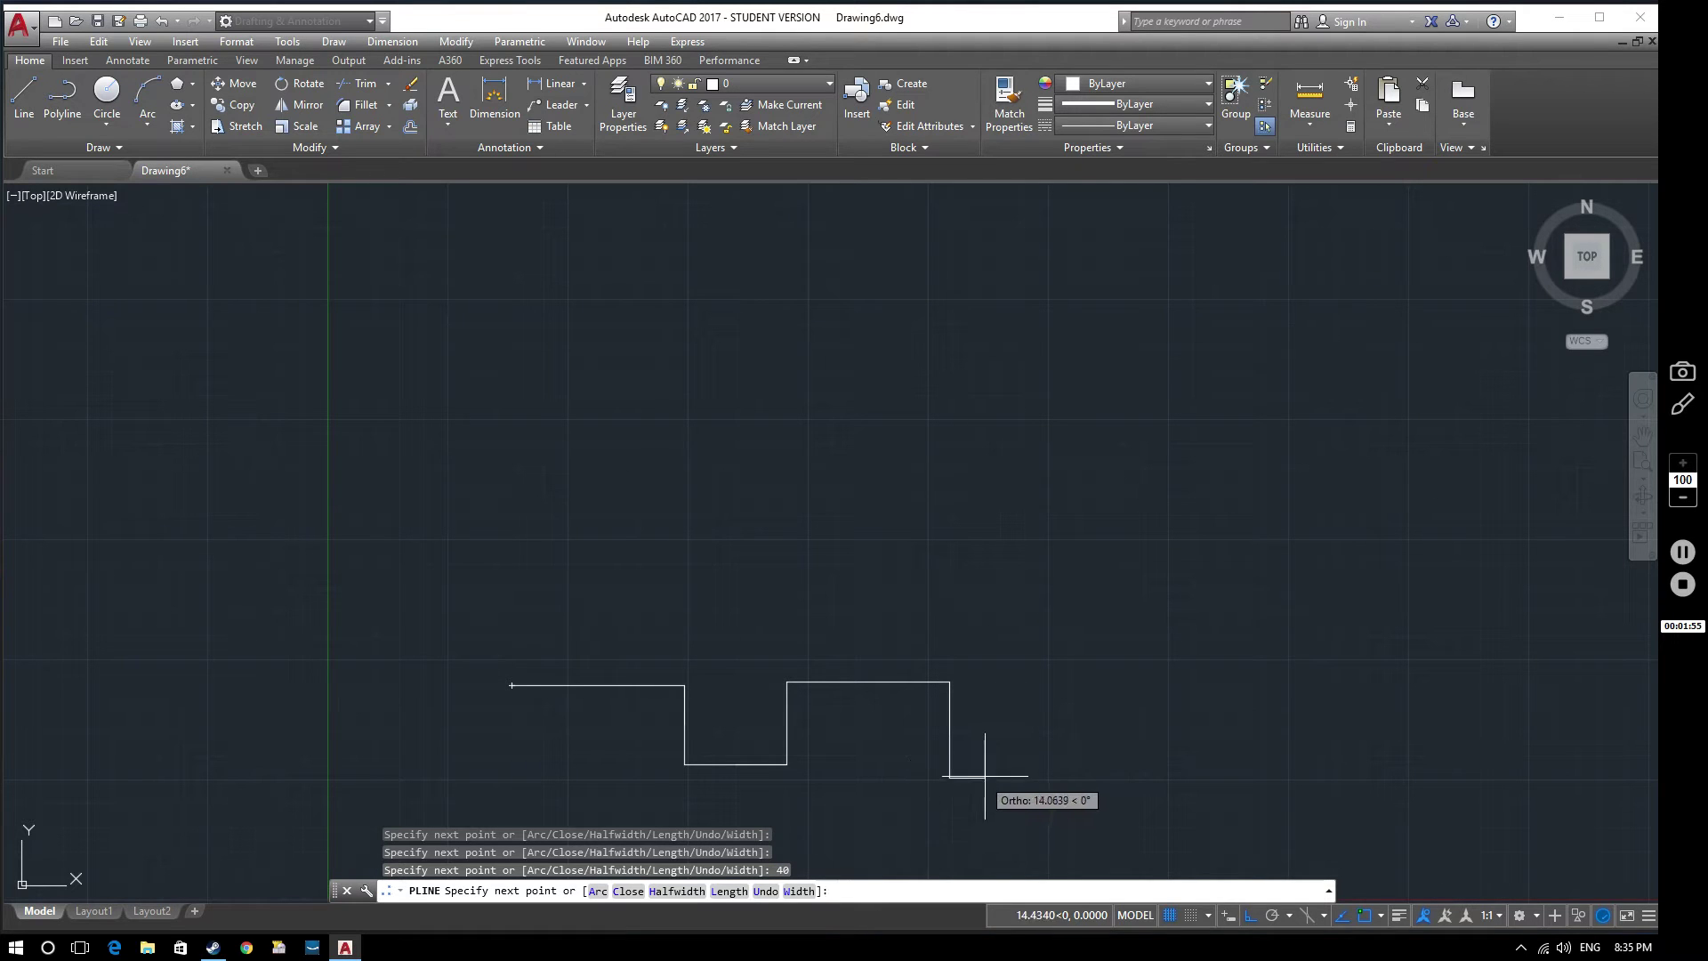
{"action": "type", "text": "20"}
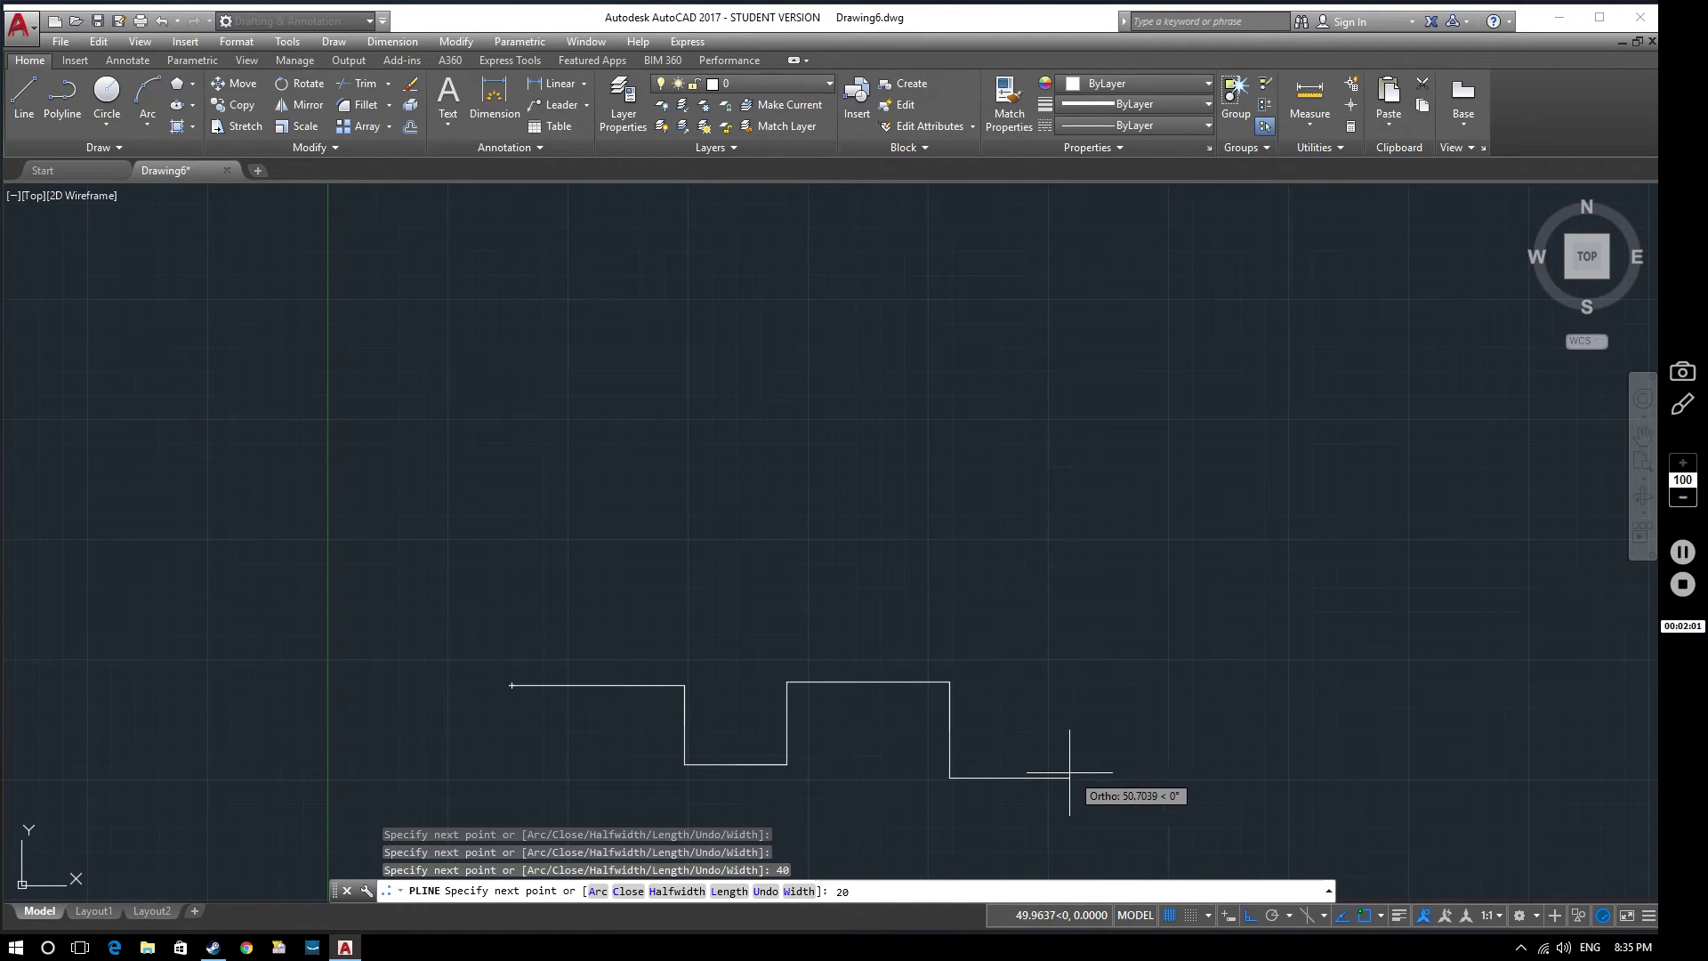
{"action": "key", "text": "Return"}
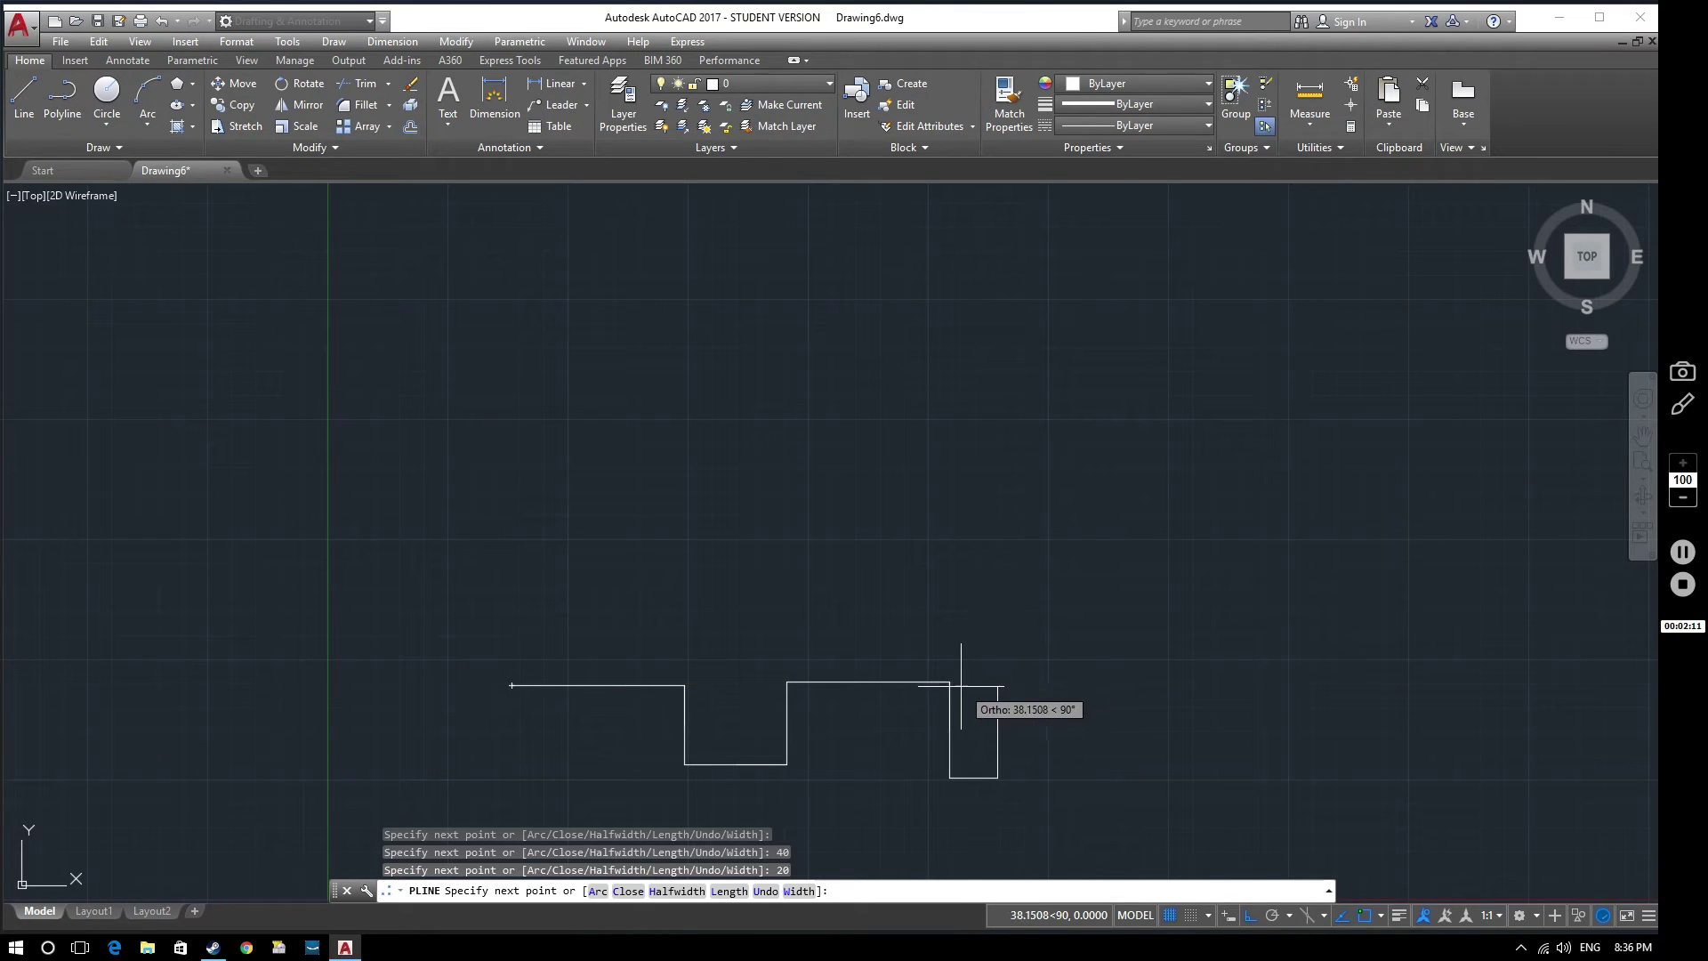
- Continue the outline rightward, up the right side, and step leftward across the top
{"action": "left_click", "coordinate": [997, 682]}
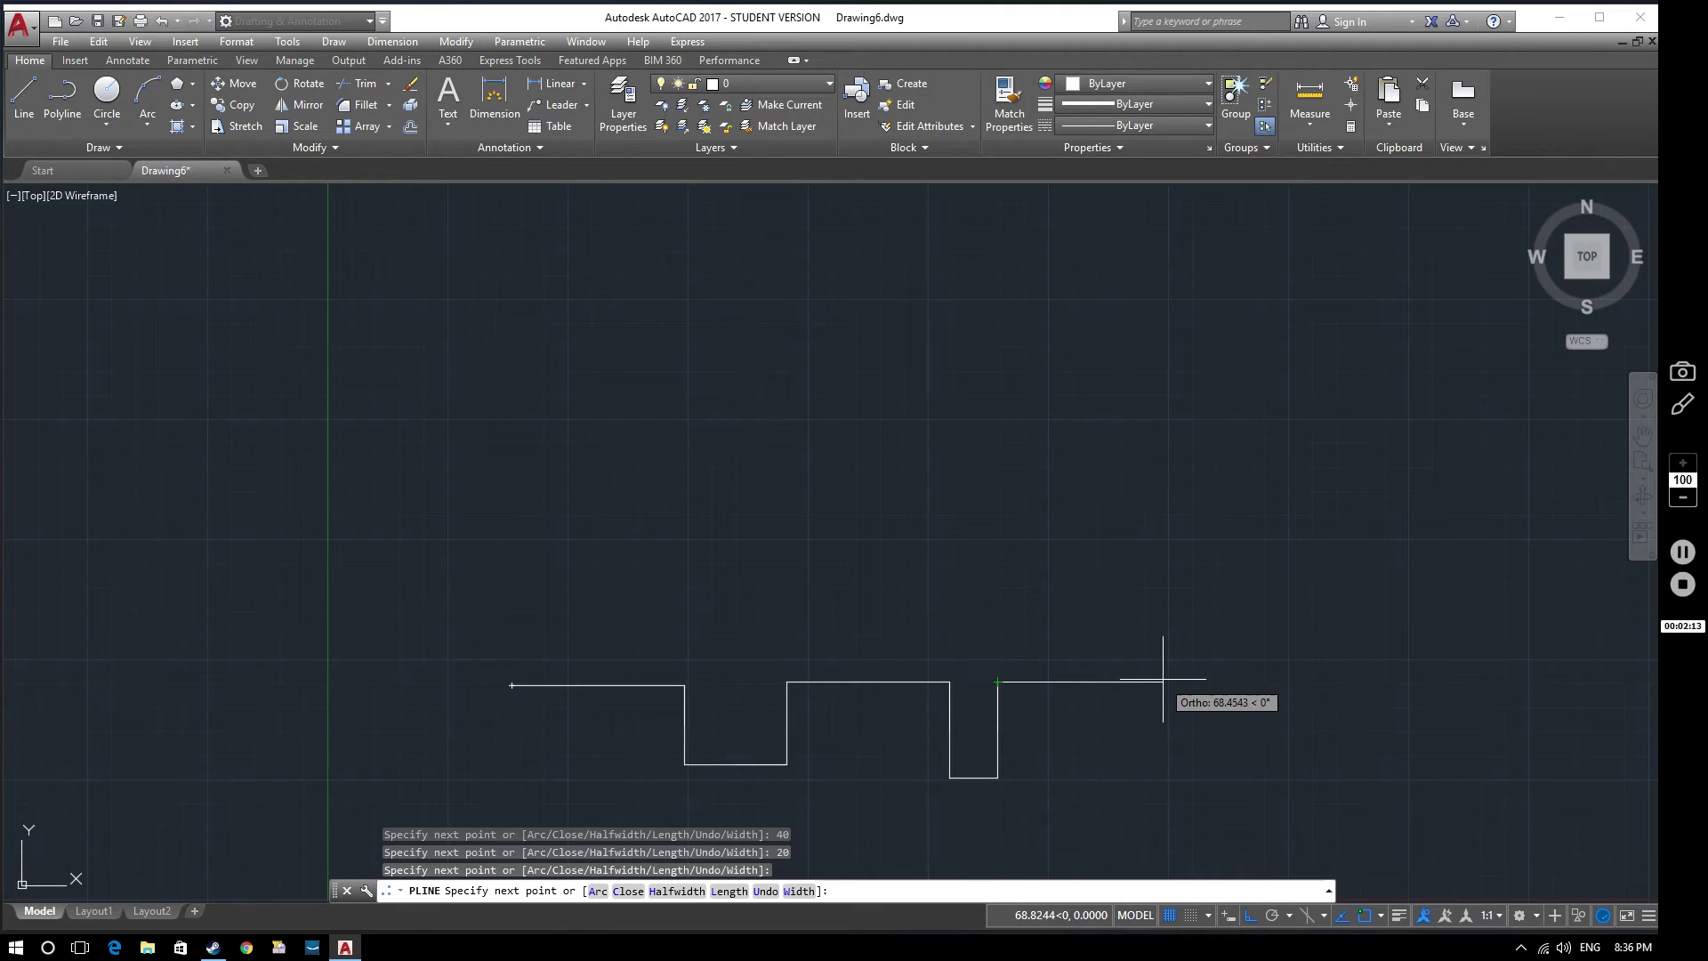
{"action": "left_click", "coordinate": [1123, 681]}
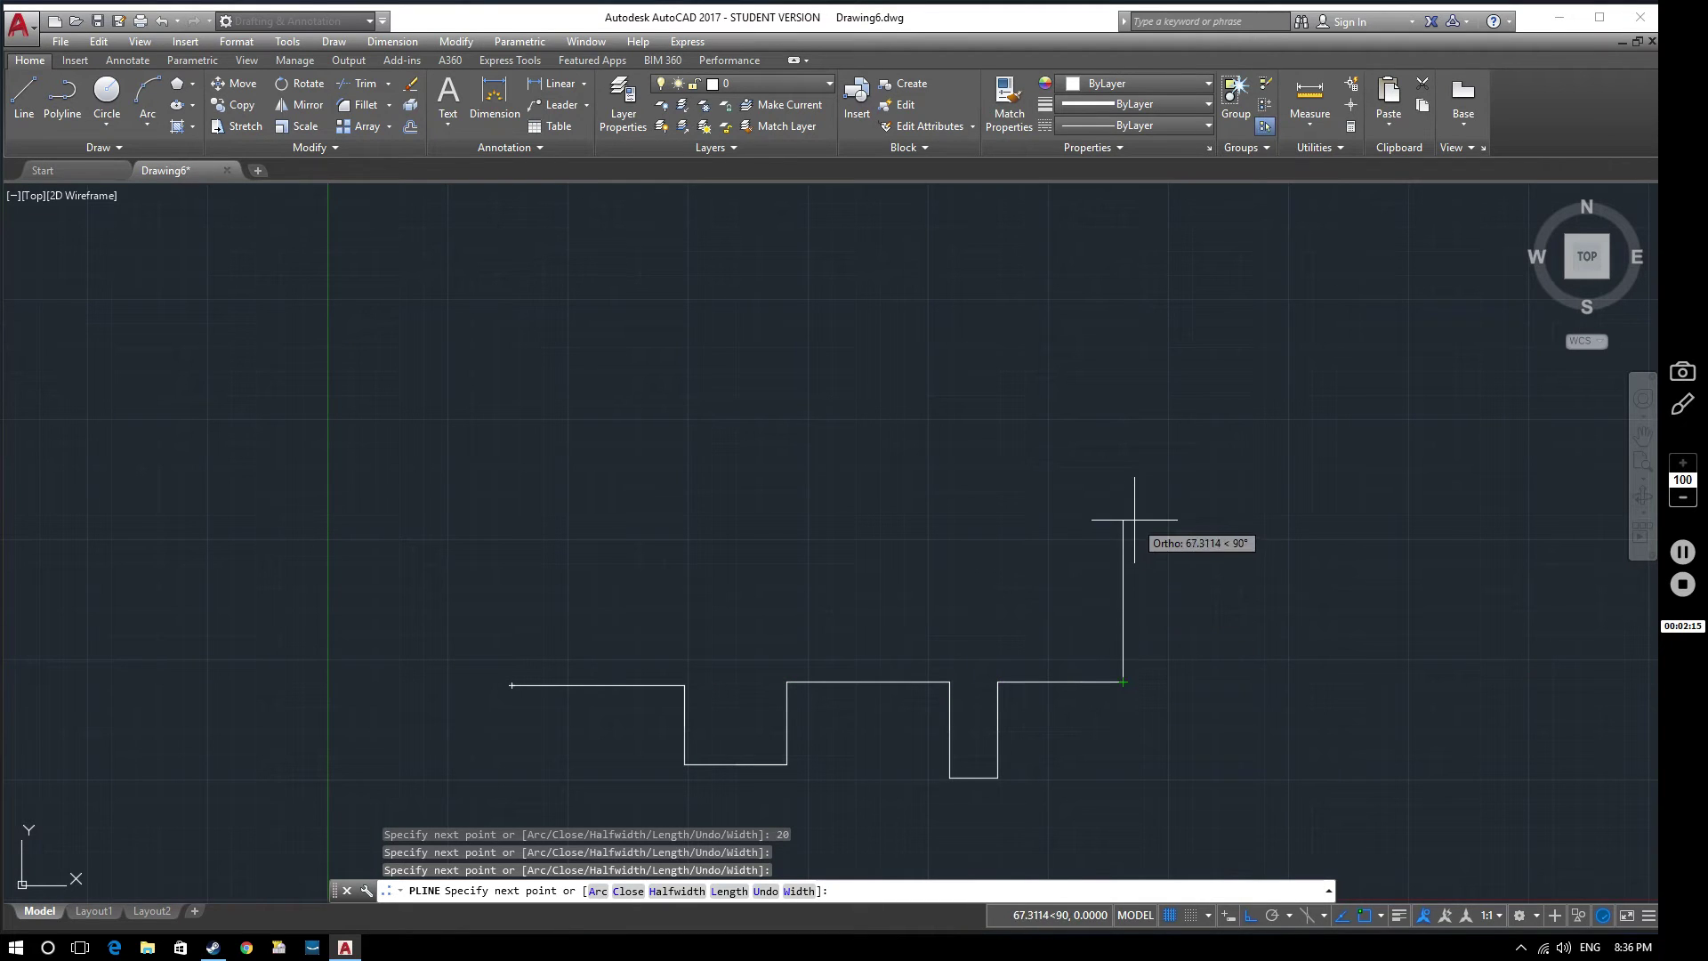
{"action": "left_click", "coordinate": [1123, 519]}
{"action": "left_click", "coordinate": [951, 519]}
{"action": "left_click", "coordinate": [951, 452]}
{"action": "left_click", "coordinate": [847, 452]}
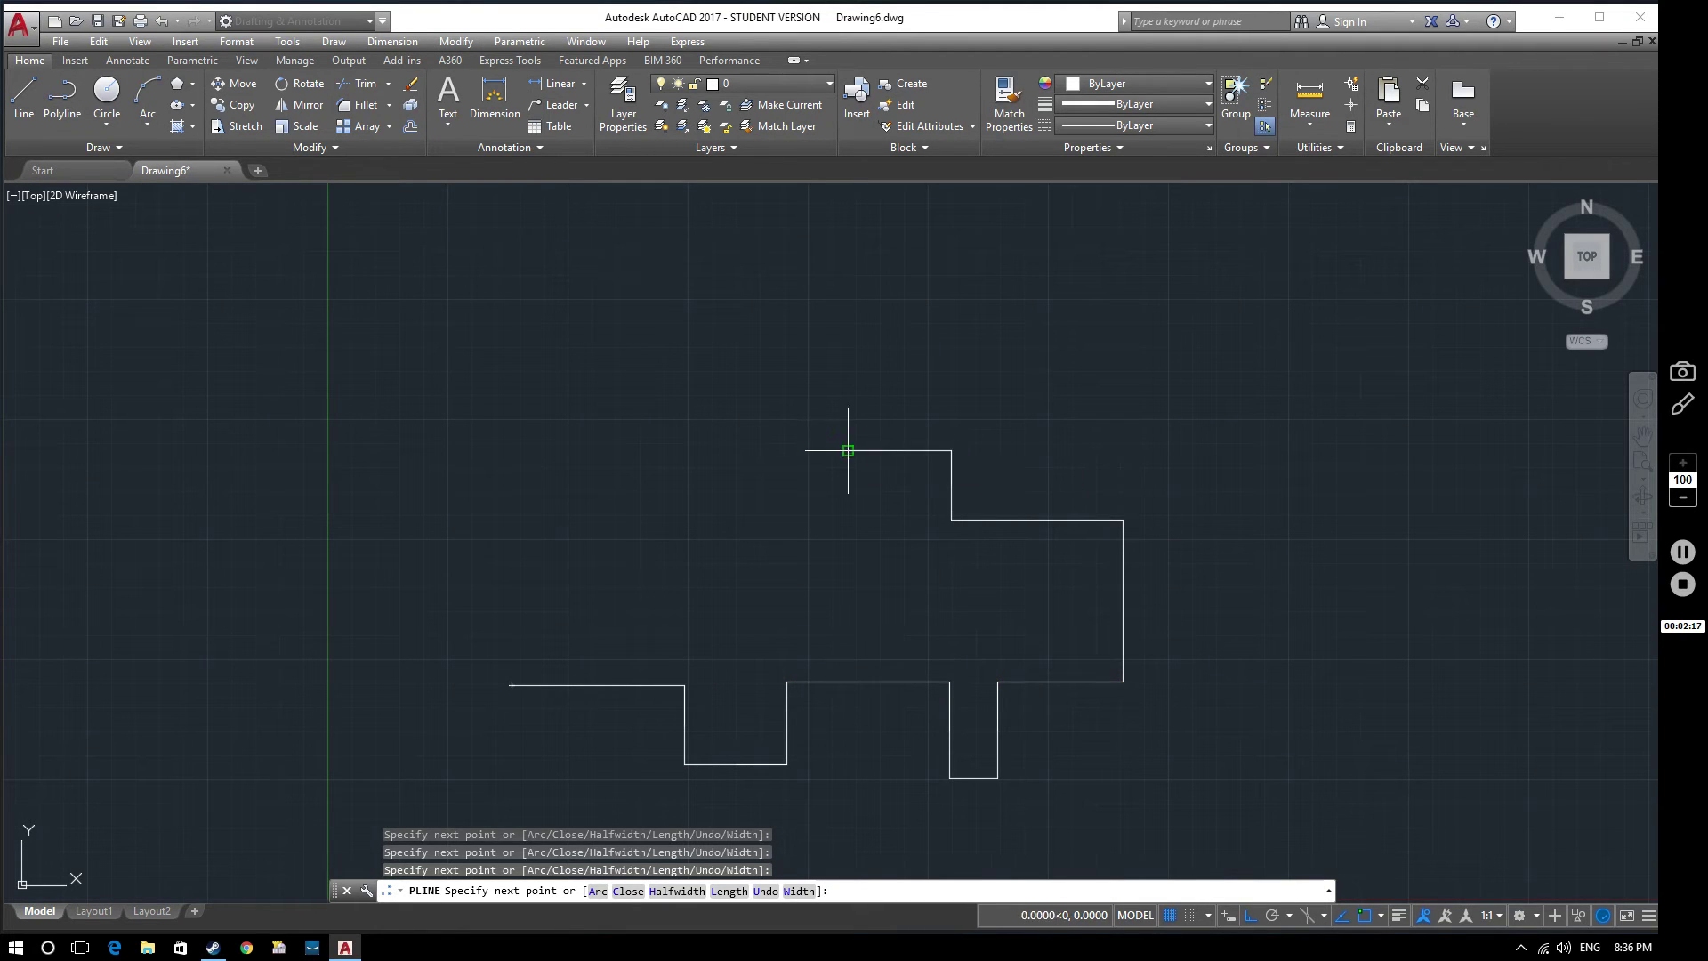
- Add the remaining top steps and left-side segments, then close the polyline
{"action": "left_click", "coordinate": [848, 519]}
{"action": "left_click", "coordinate": [715, 520]}
{"action": "left_click", "coordinate": [715, 428]}
{"action": "left_click", "coordinate": [574, 427]}
{"action": "left_click", "coordinate": [574, 506]}
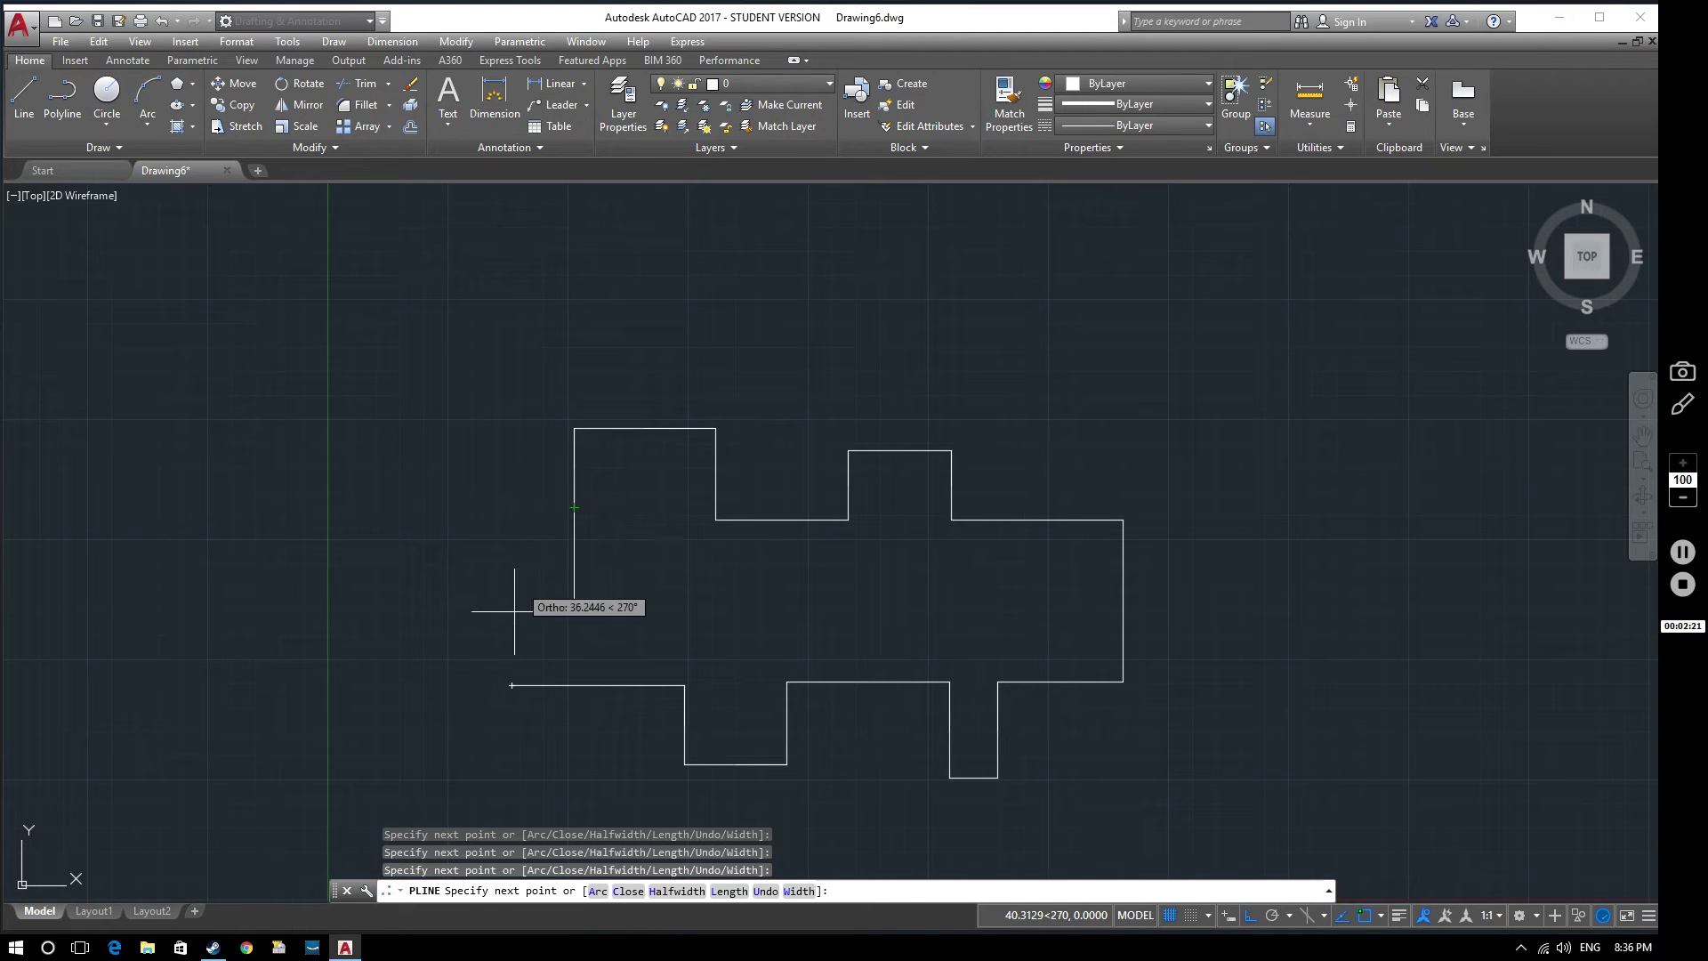
{"action": "left_click", "coordinate": [512, 507]}
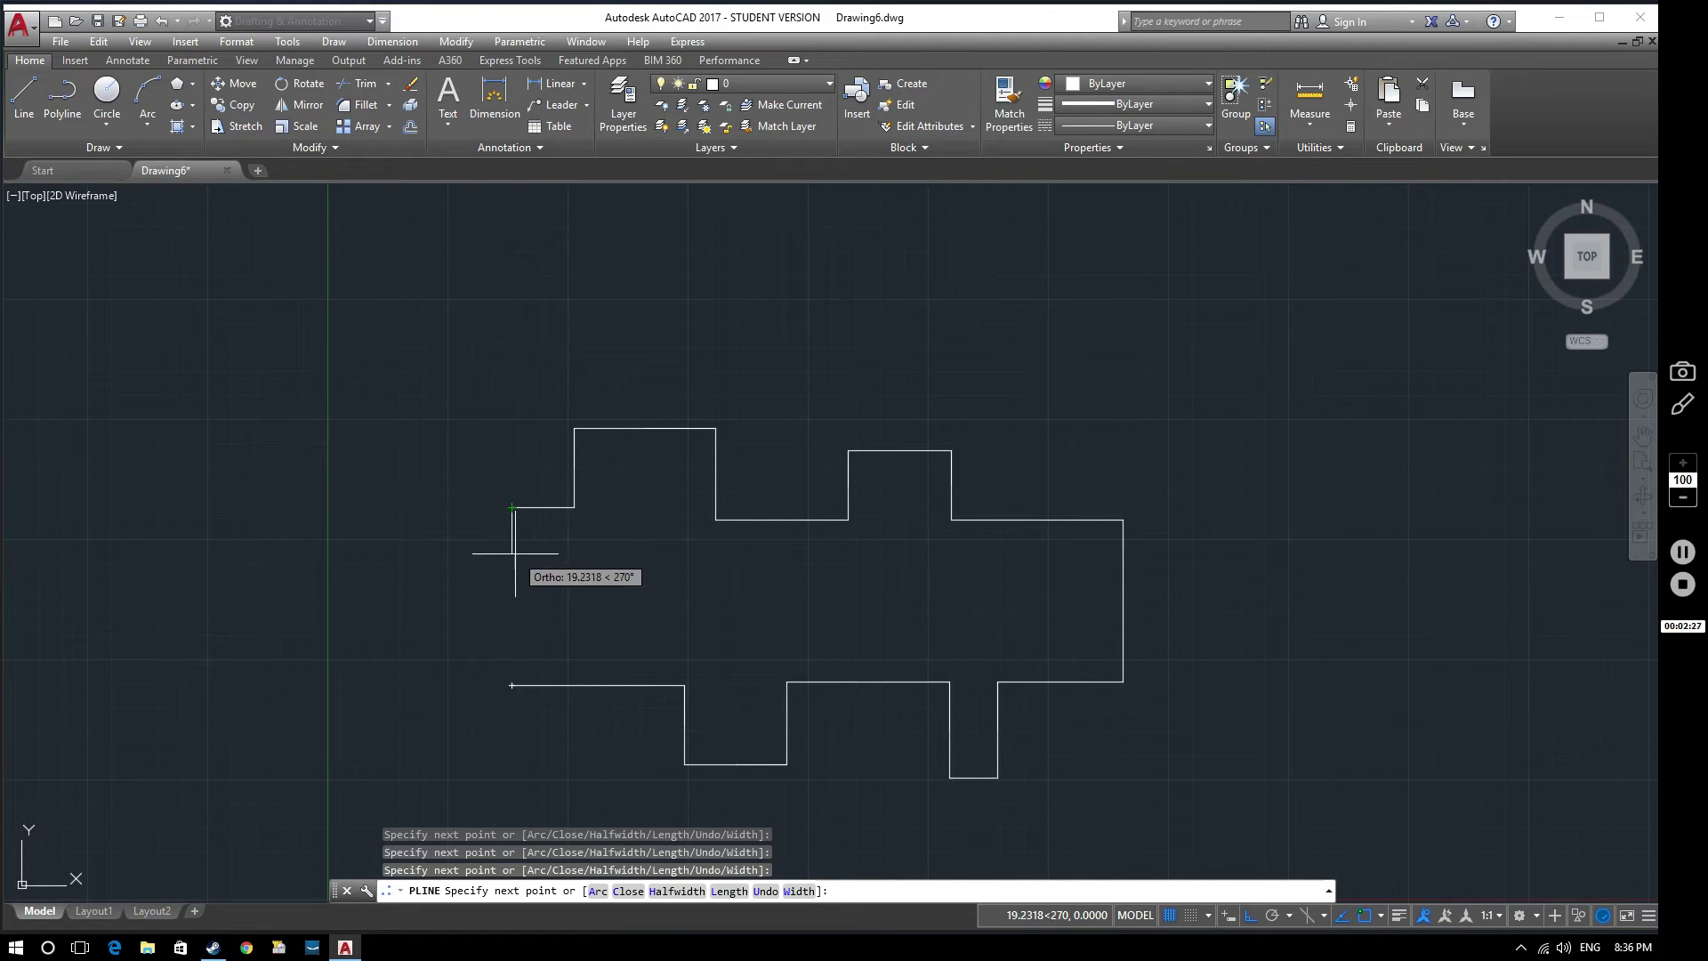
{"action": "left_click", "coordinate": [485, 551]}
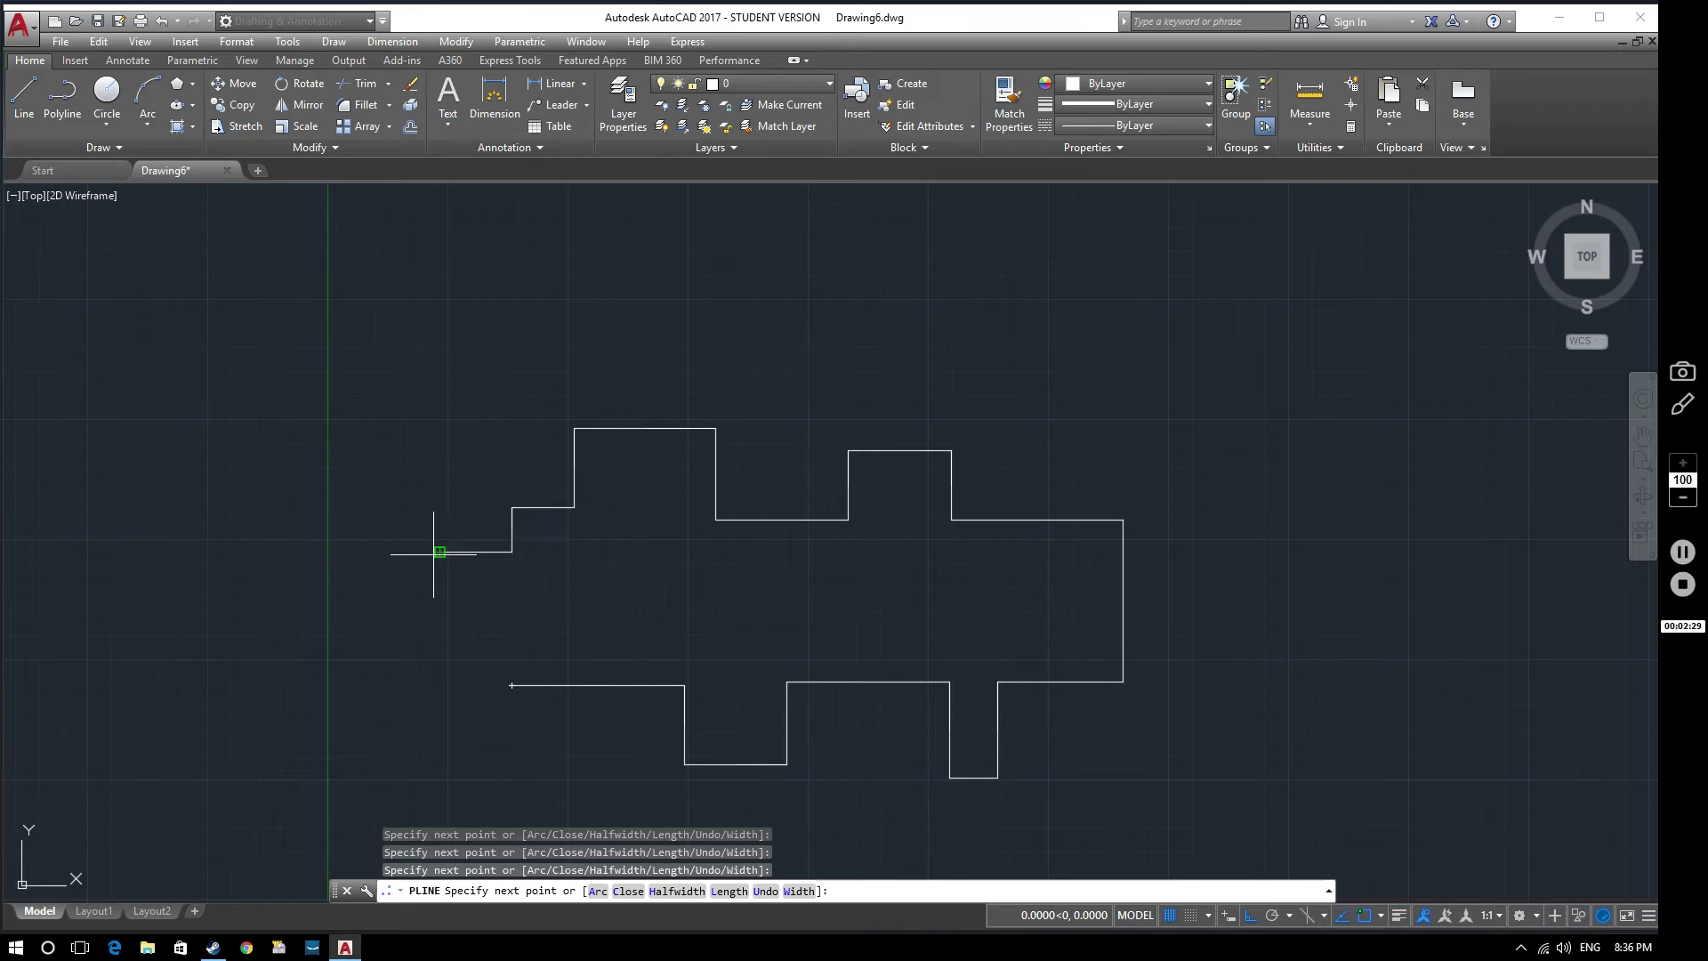
{"action": "key", "text": "Return"}
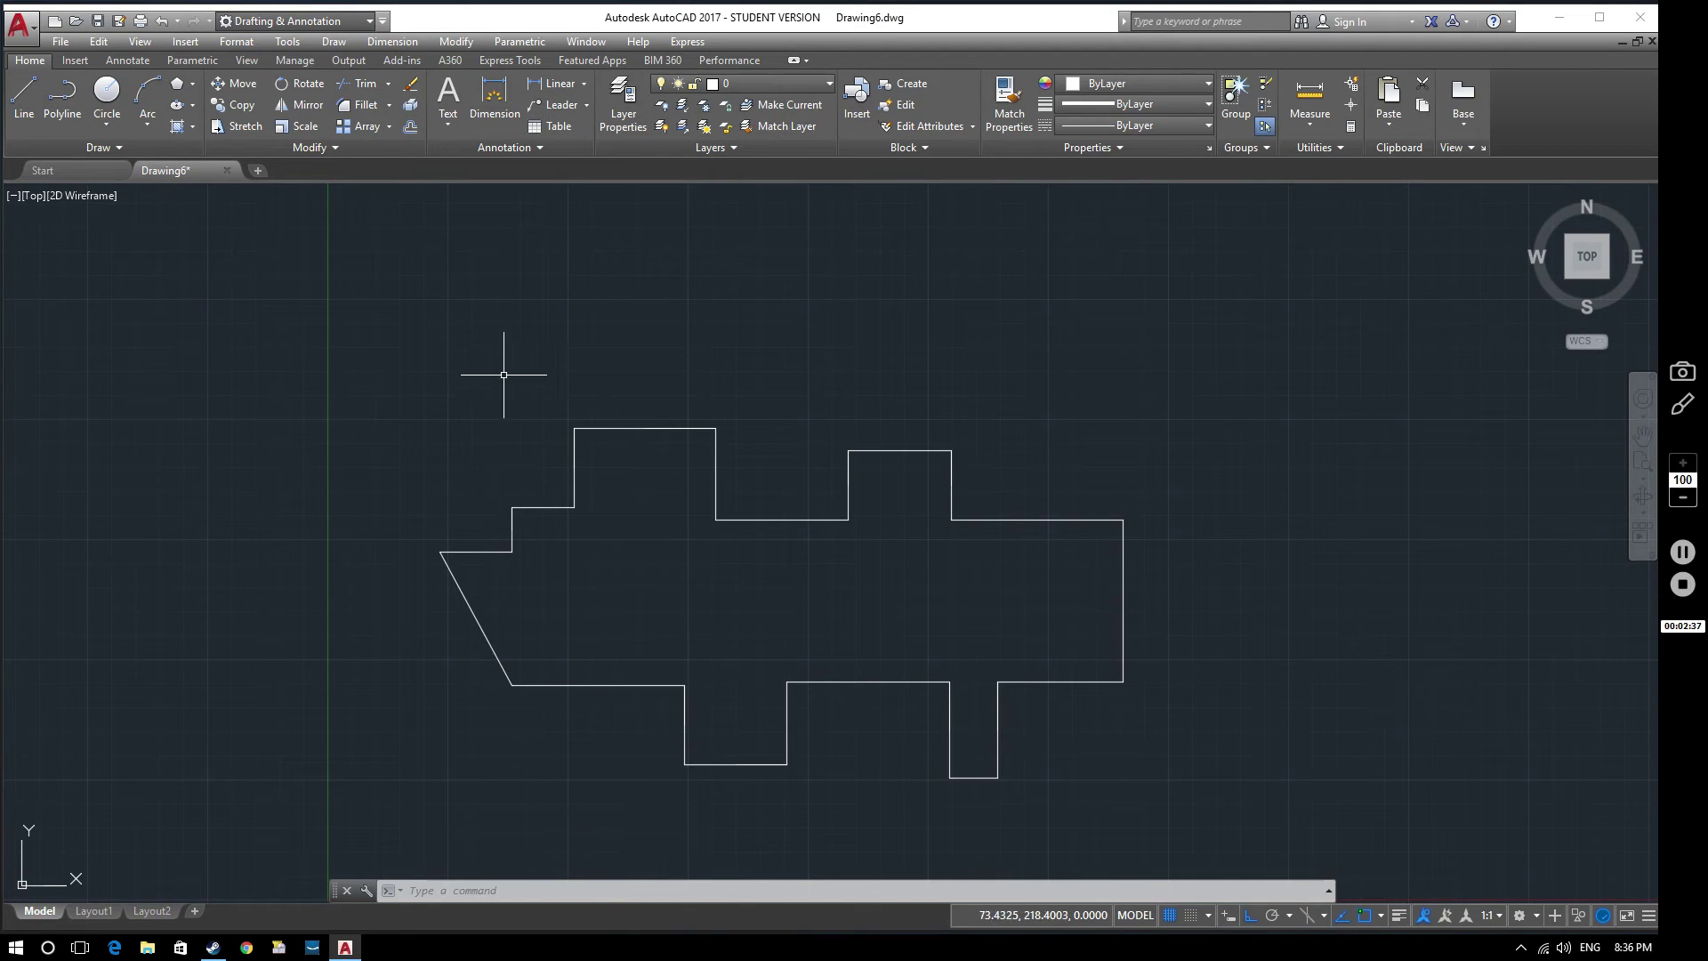
- Window-select and delete the ship-shaped outline, then switch Ortho off
{"action": "left_click", "coordinate": [311, 374]}
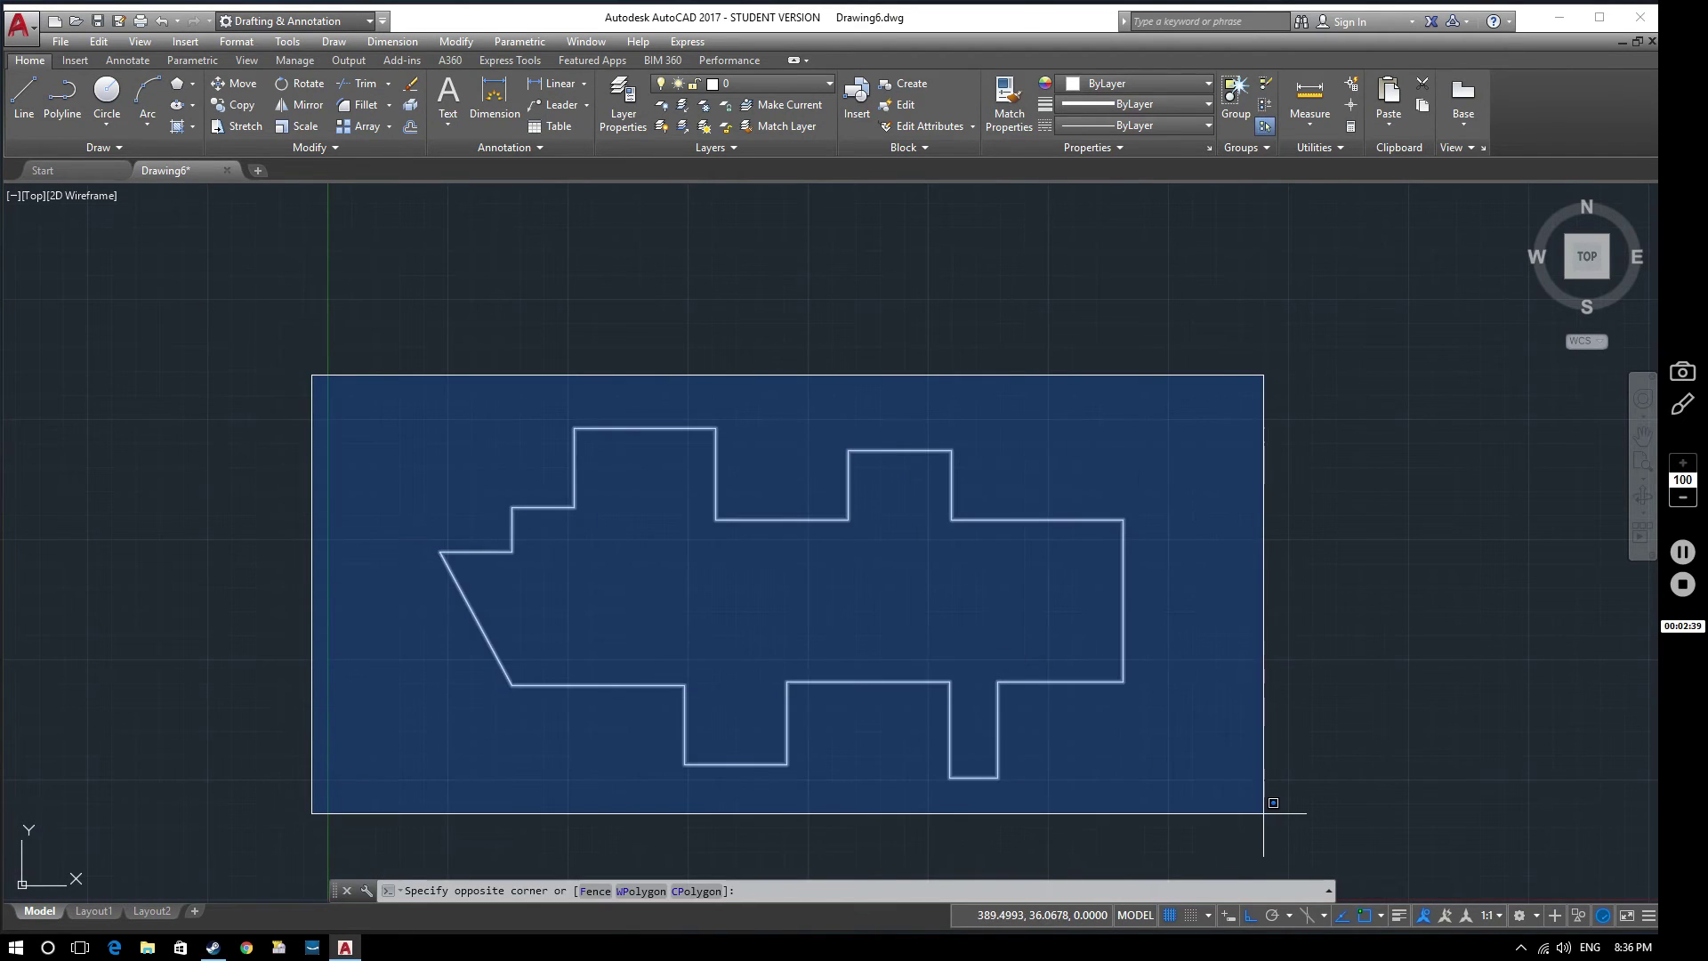
{"action": "left_click", "coordinate": [1263, 813]}
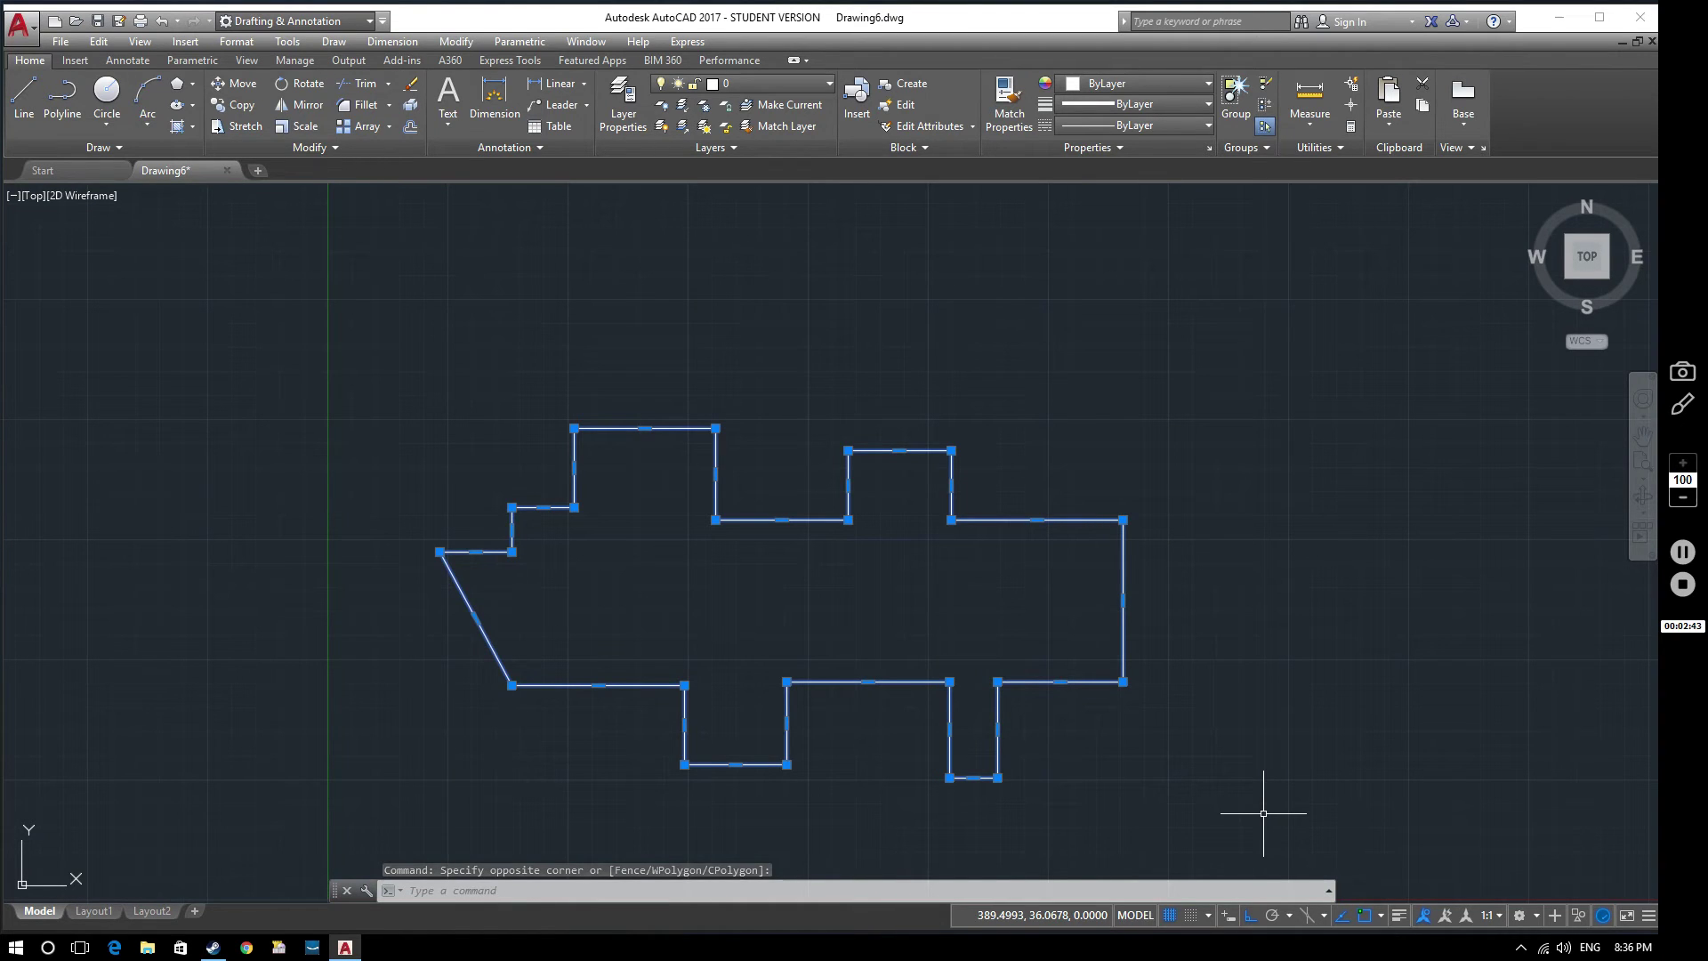
{"action": "key", "text": "Delete"}
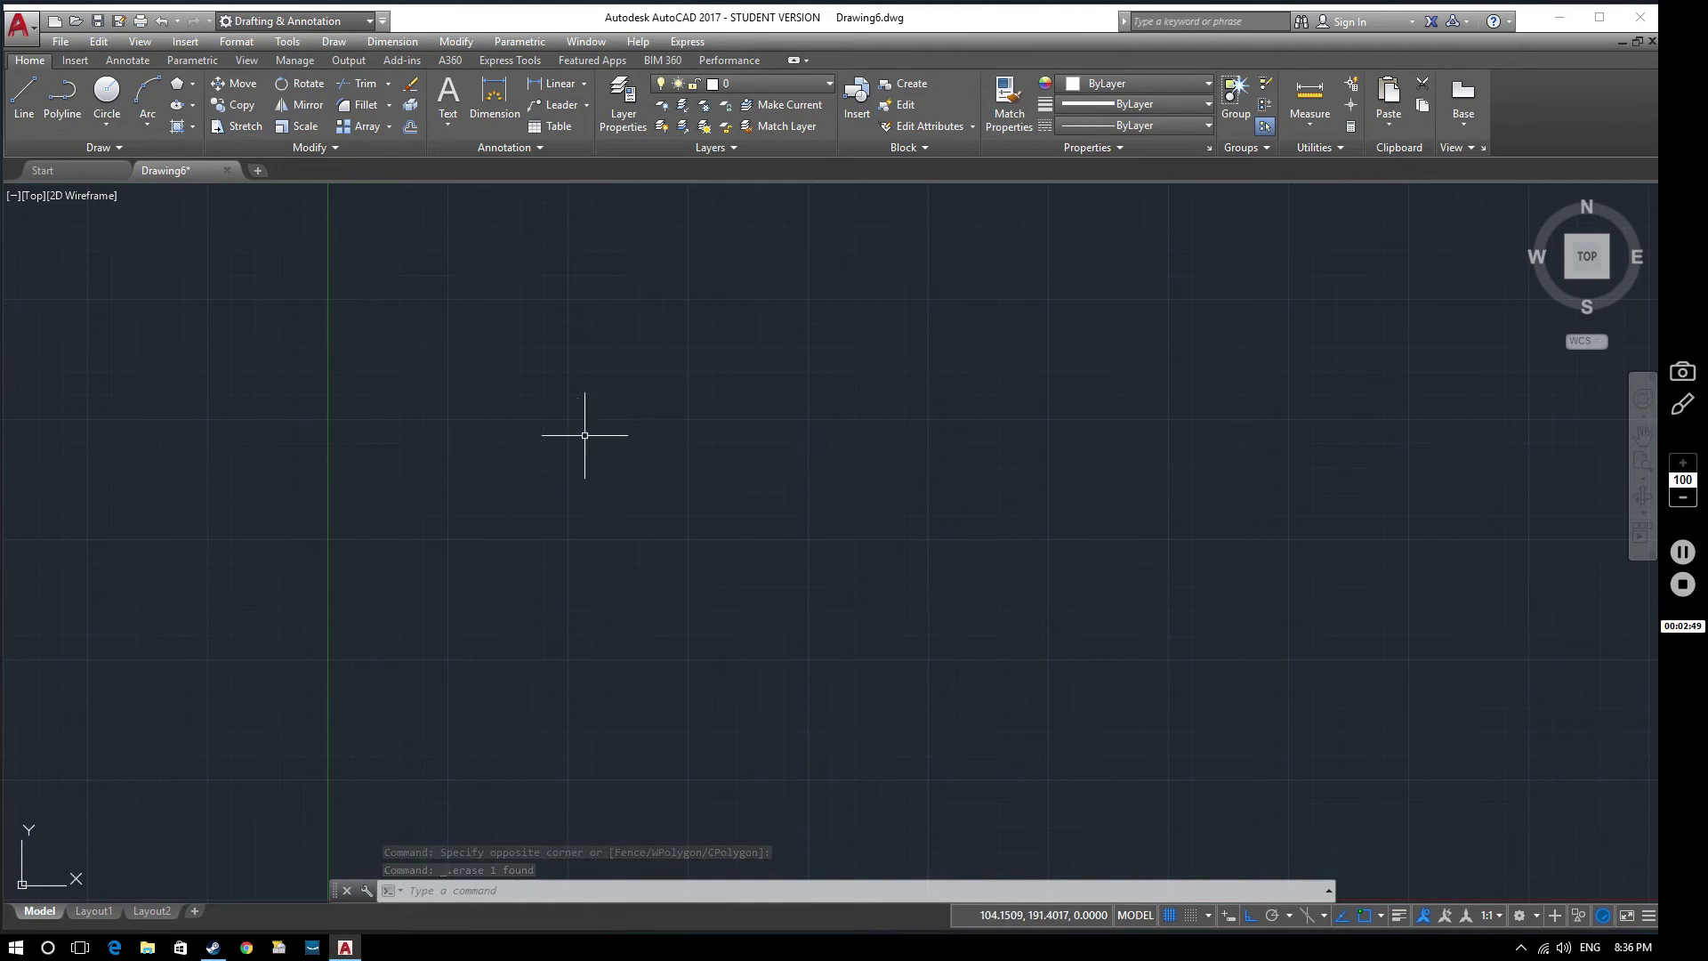
{"action": "left_click", "coordinate": [1250, 921]}
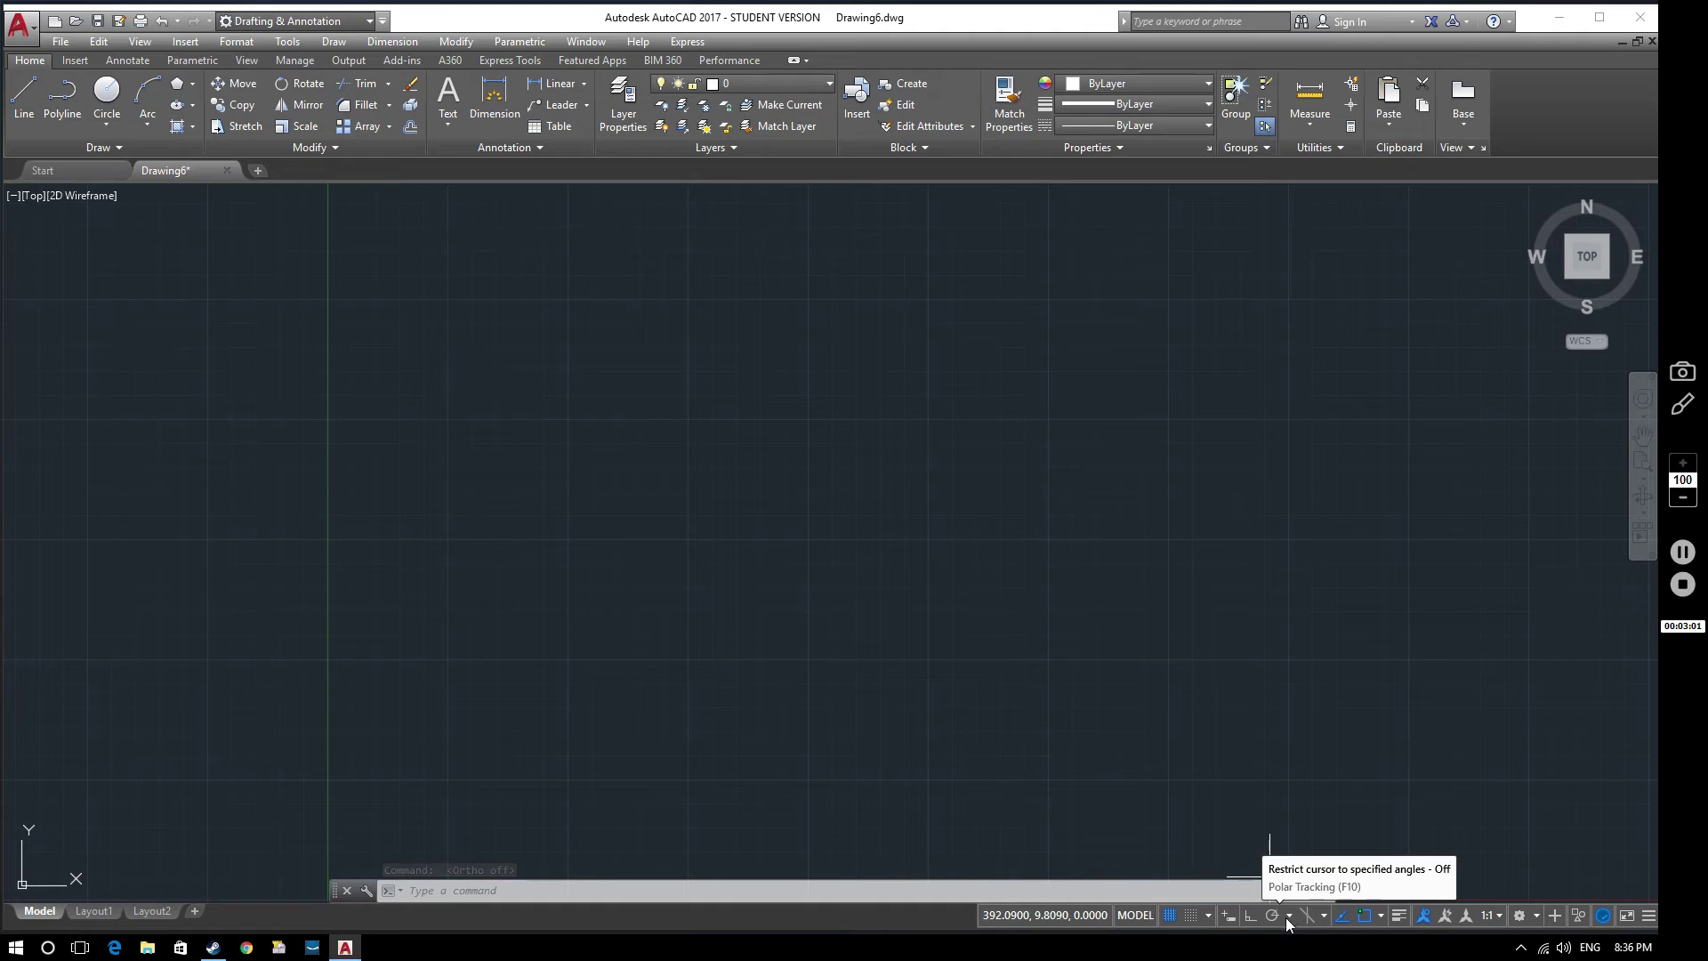
- Start a new polyline on the empty drawing
{"action": "left_click", "coordinate": [62, 103]}
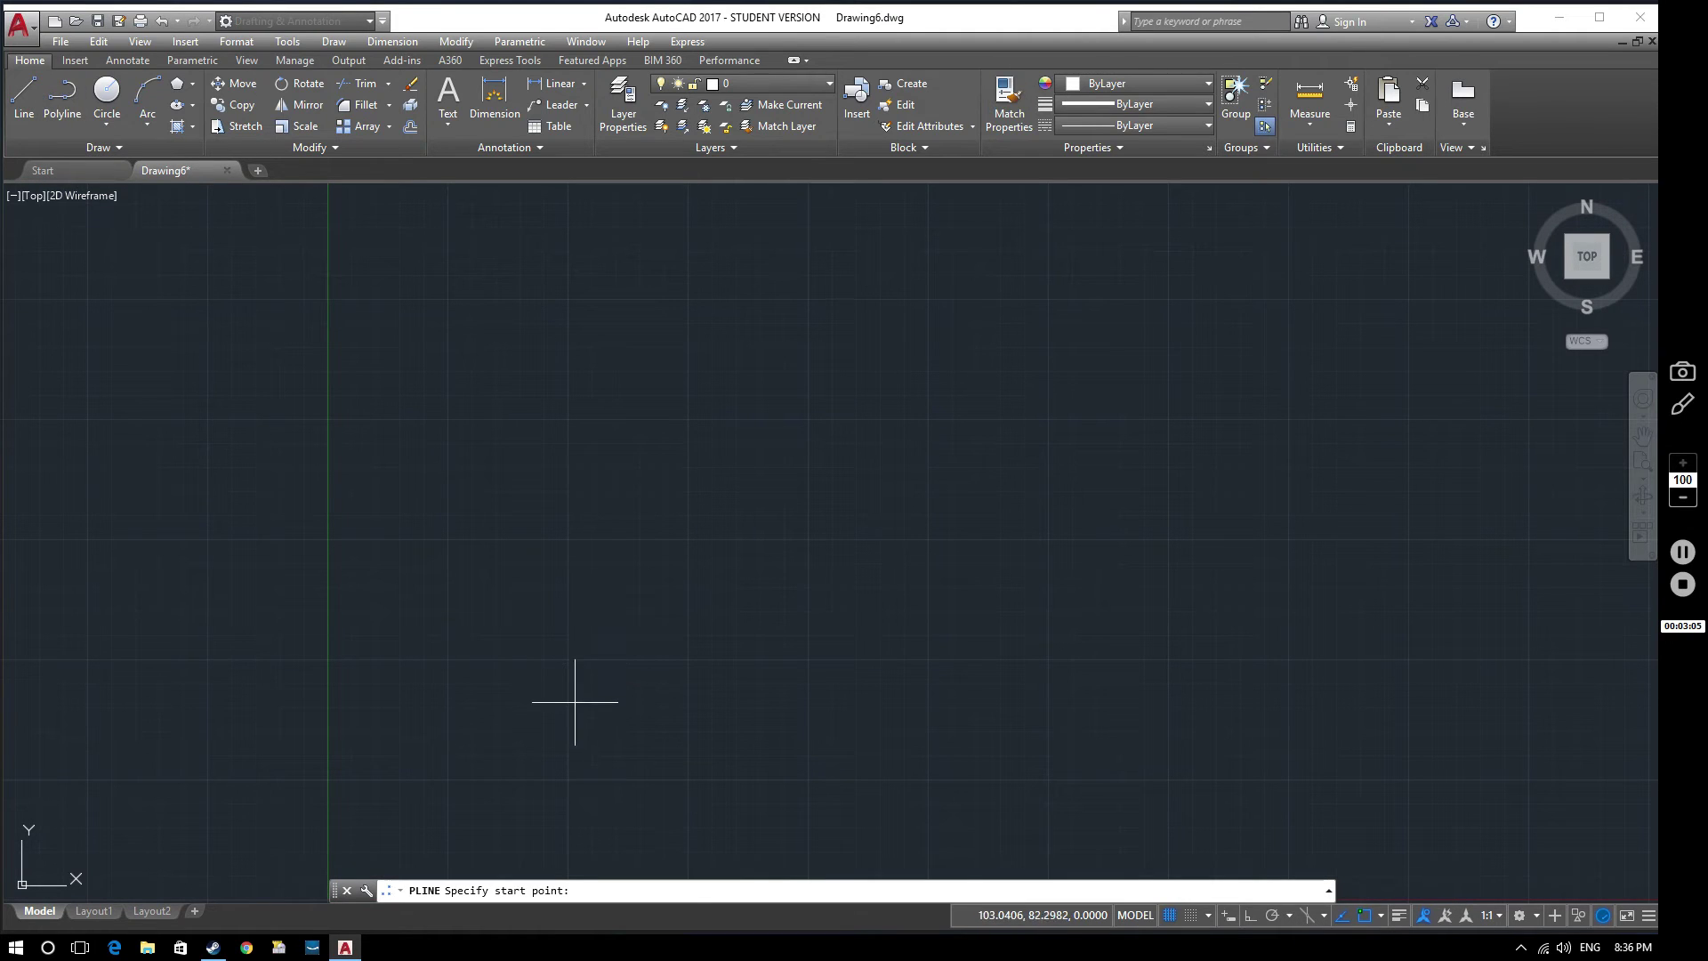
- Place the polyline start point left of centre and set polar tracking to 30° increments
{"action": "left_click", "coordinate": [575, 701]}
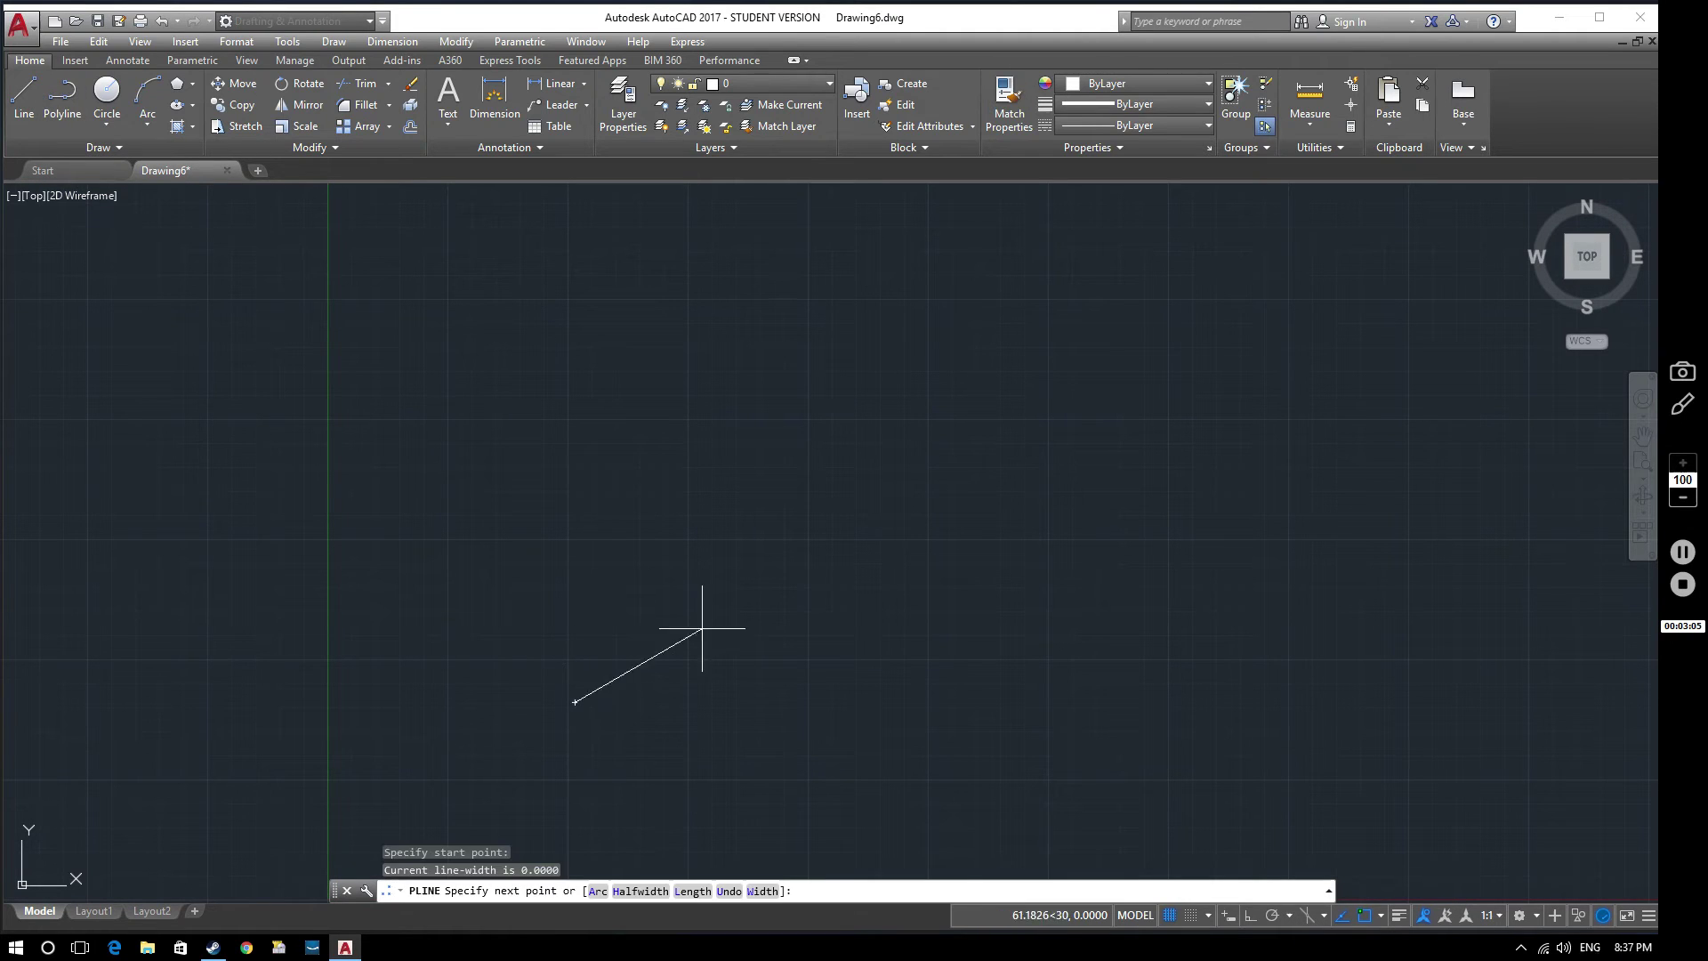
{"action": "left_click", "coordinate": [1288, 915]}
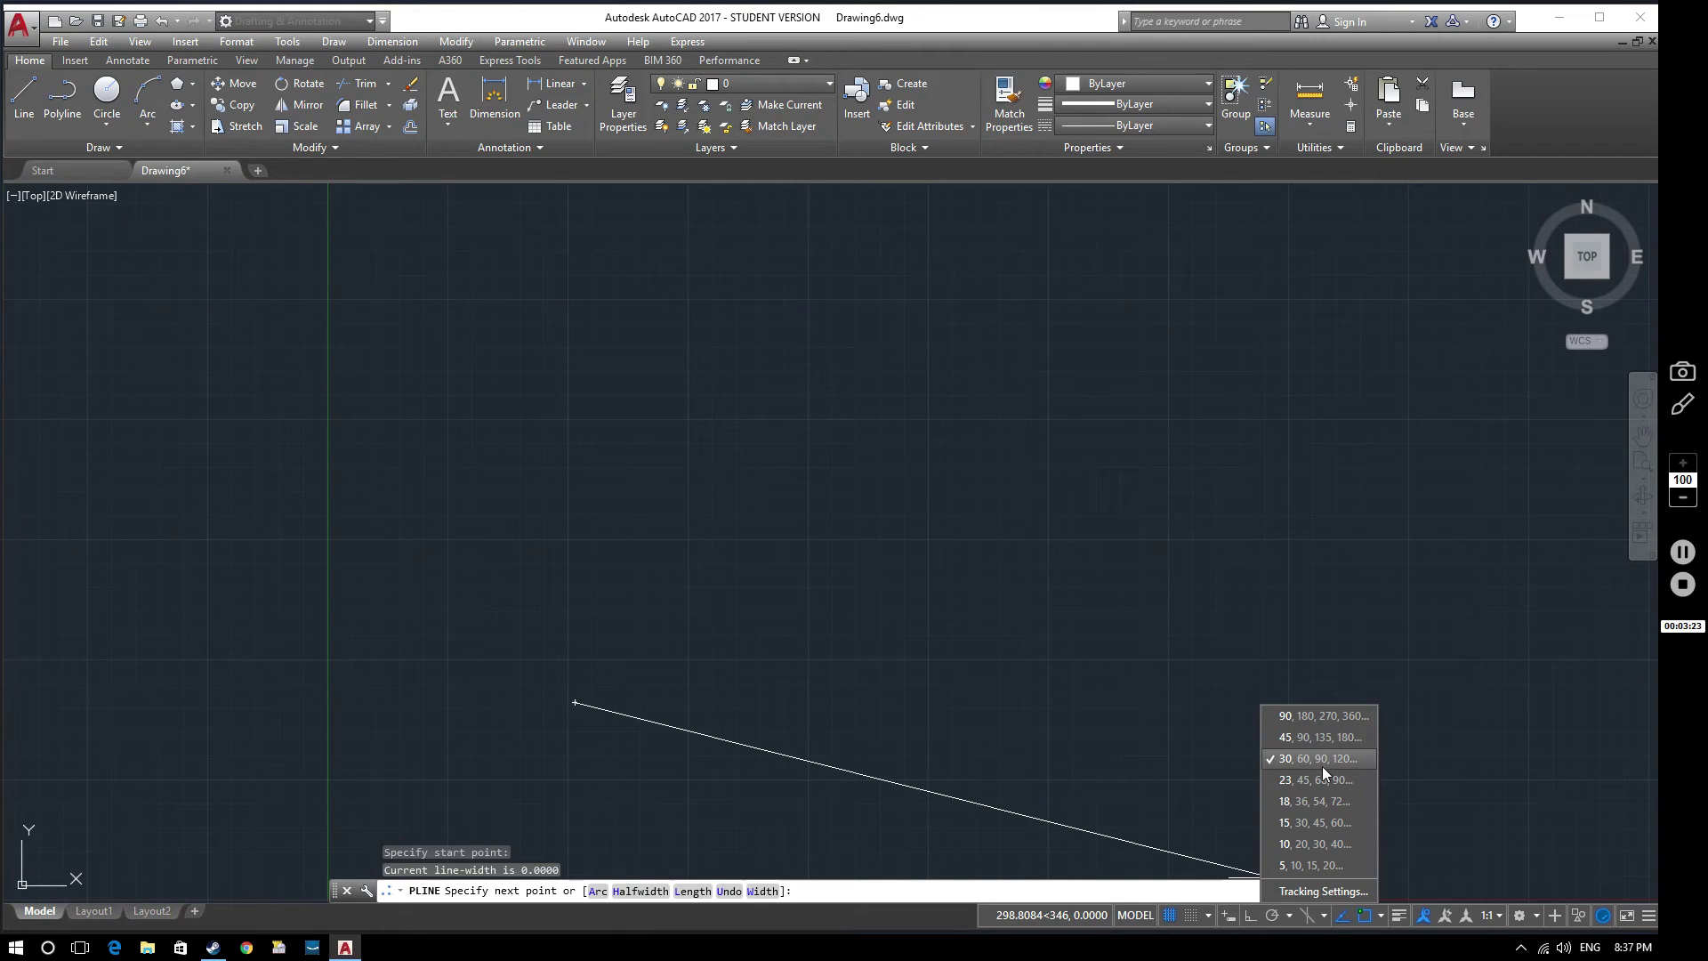
{"action": "left_click", "coordinate": [1325, 738]}
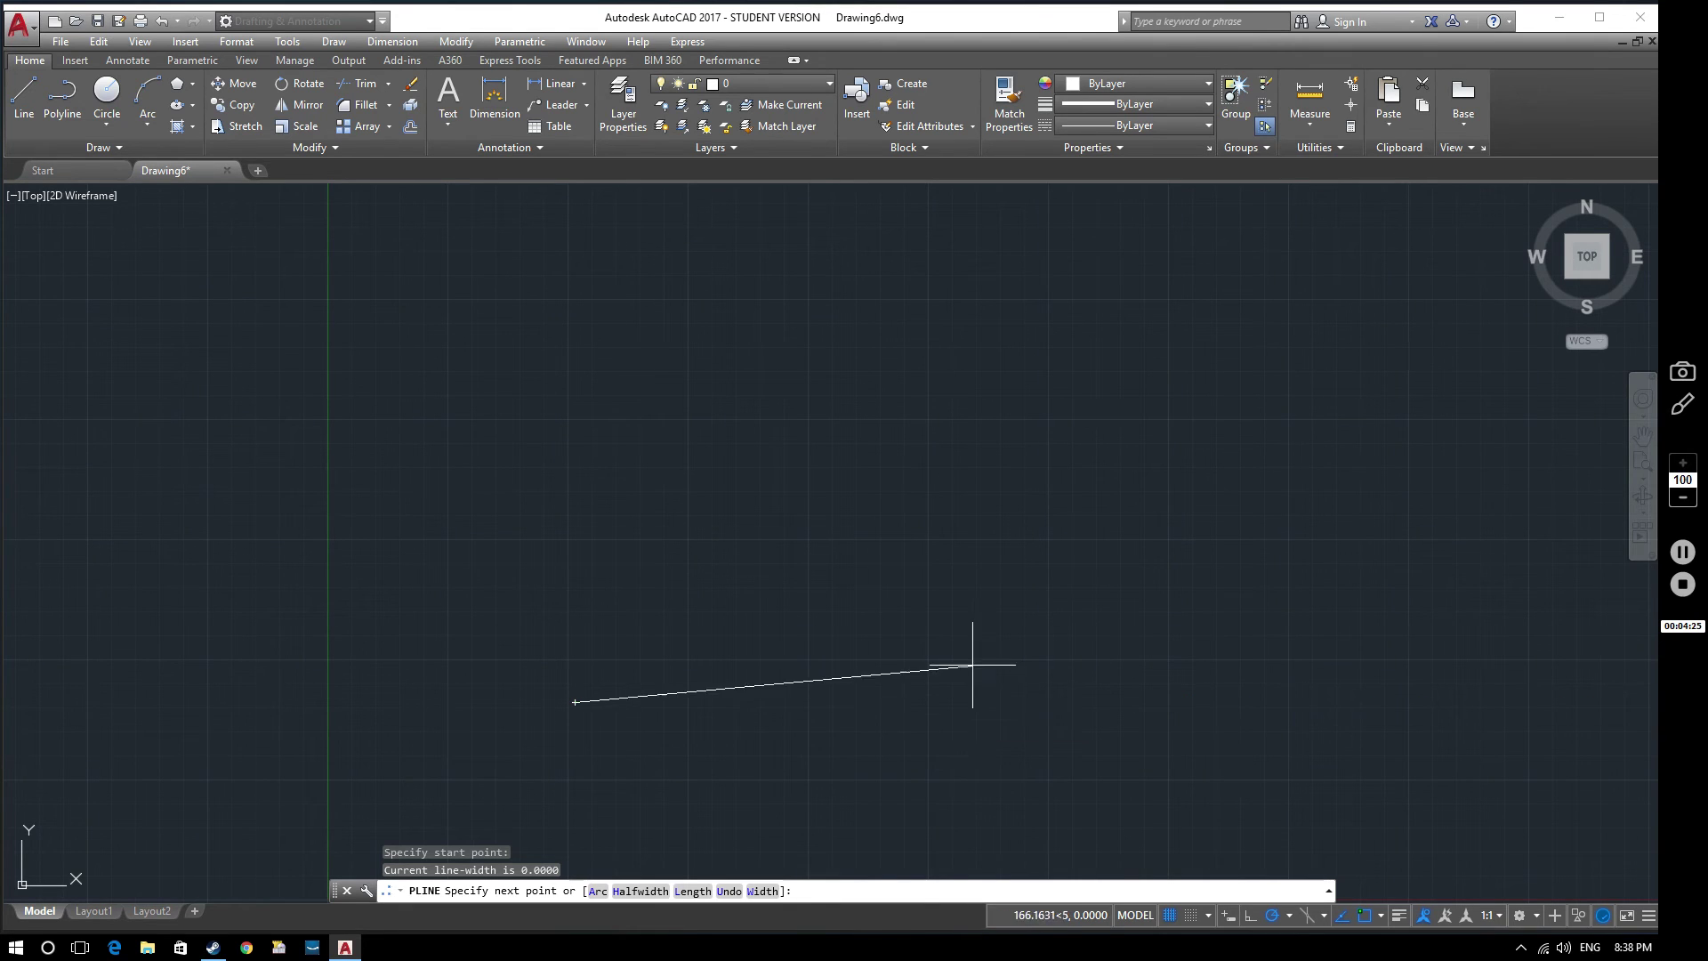
- Fix the first polyline segment ending up and to the right of the start point
{"action": "left_click", "coordinate": [977, 609]}
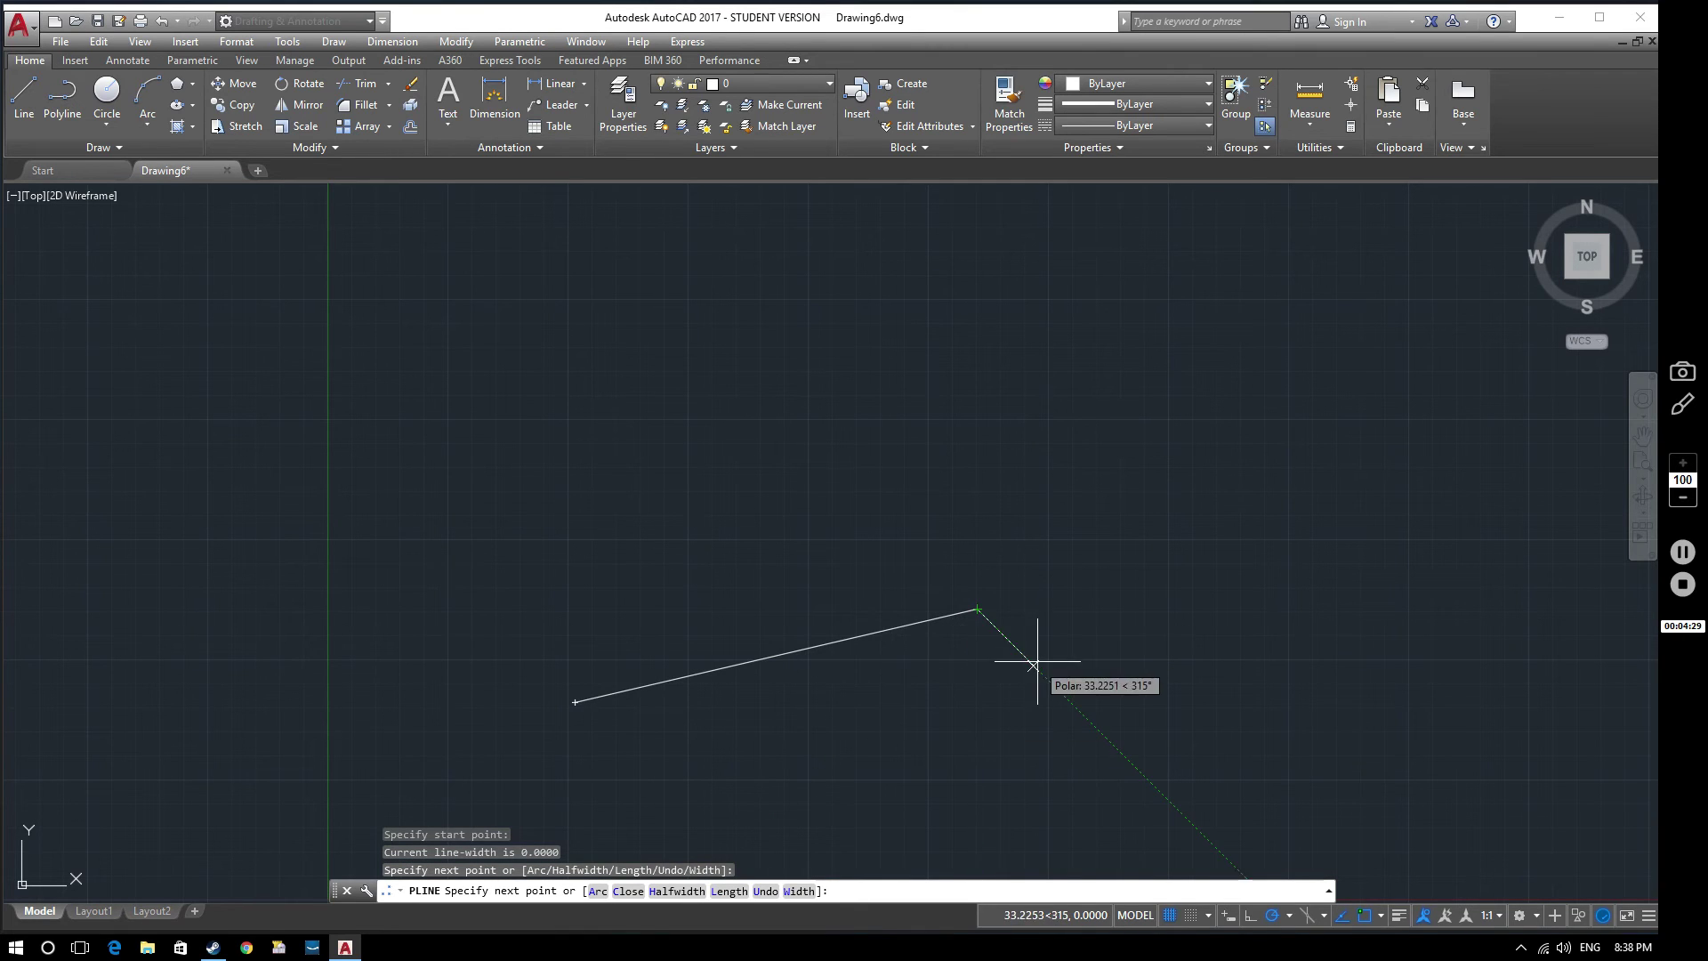
- Undo the last segment and redraw a horizontal base edge and vertical right side
{"action": "type", "text": "u"}
{"action": "key", "text": "Return"}
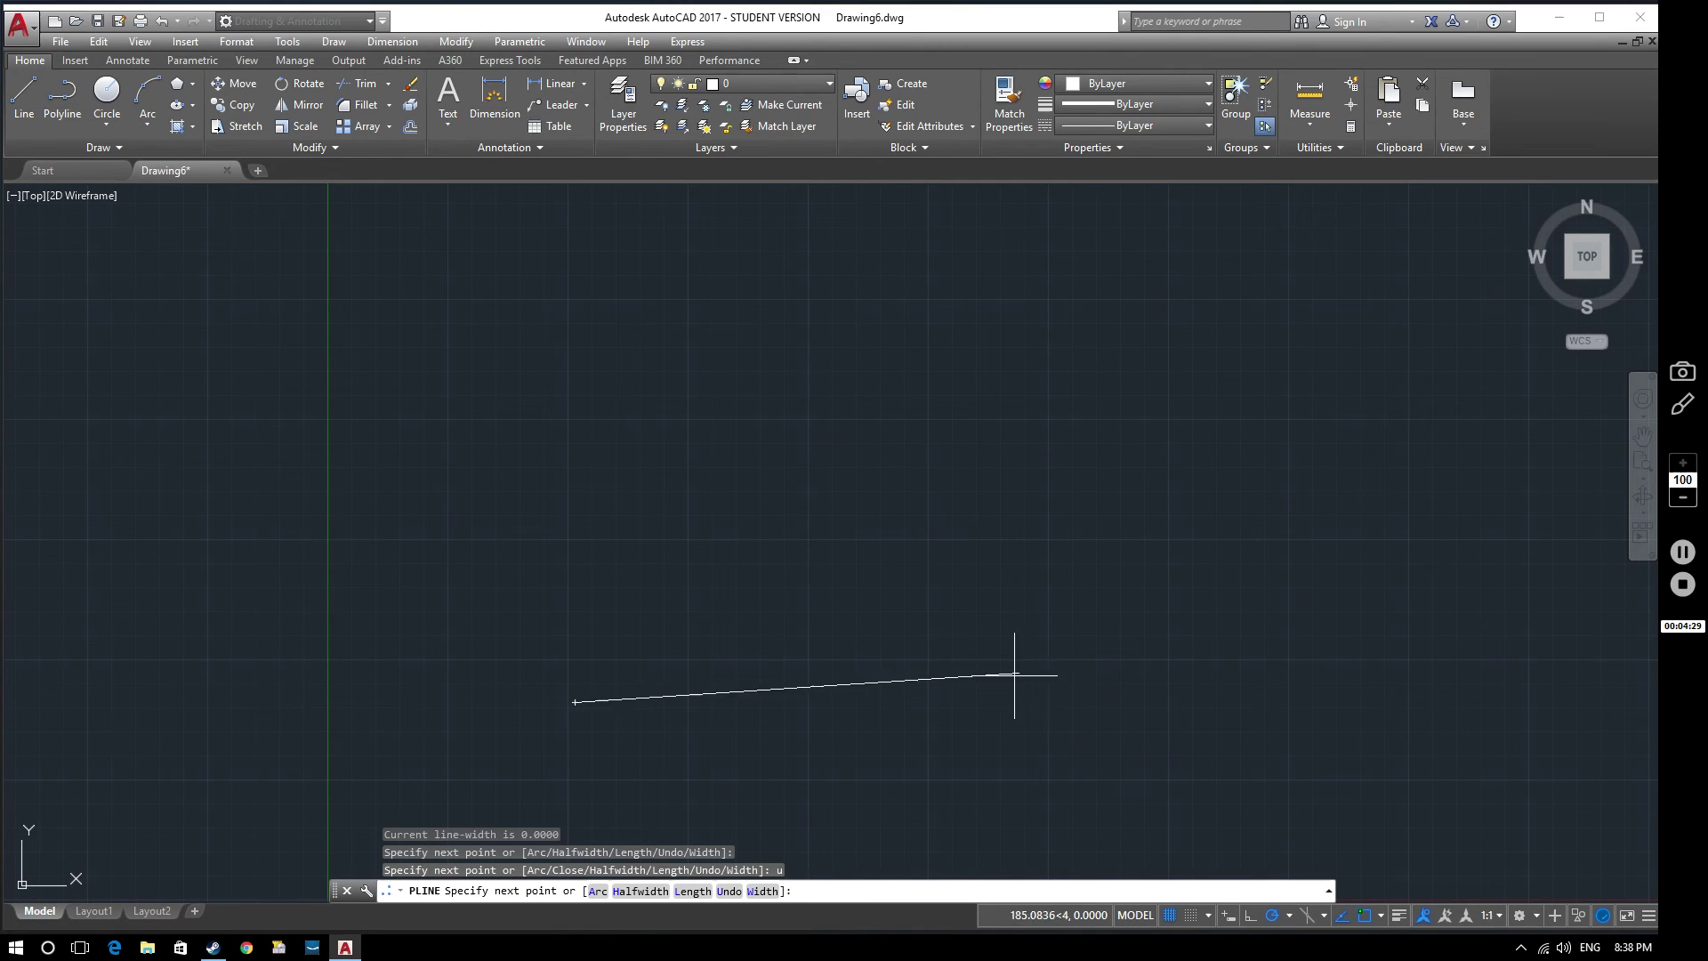
{"action": "left_click", "coordinate": [1144, 702]}
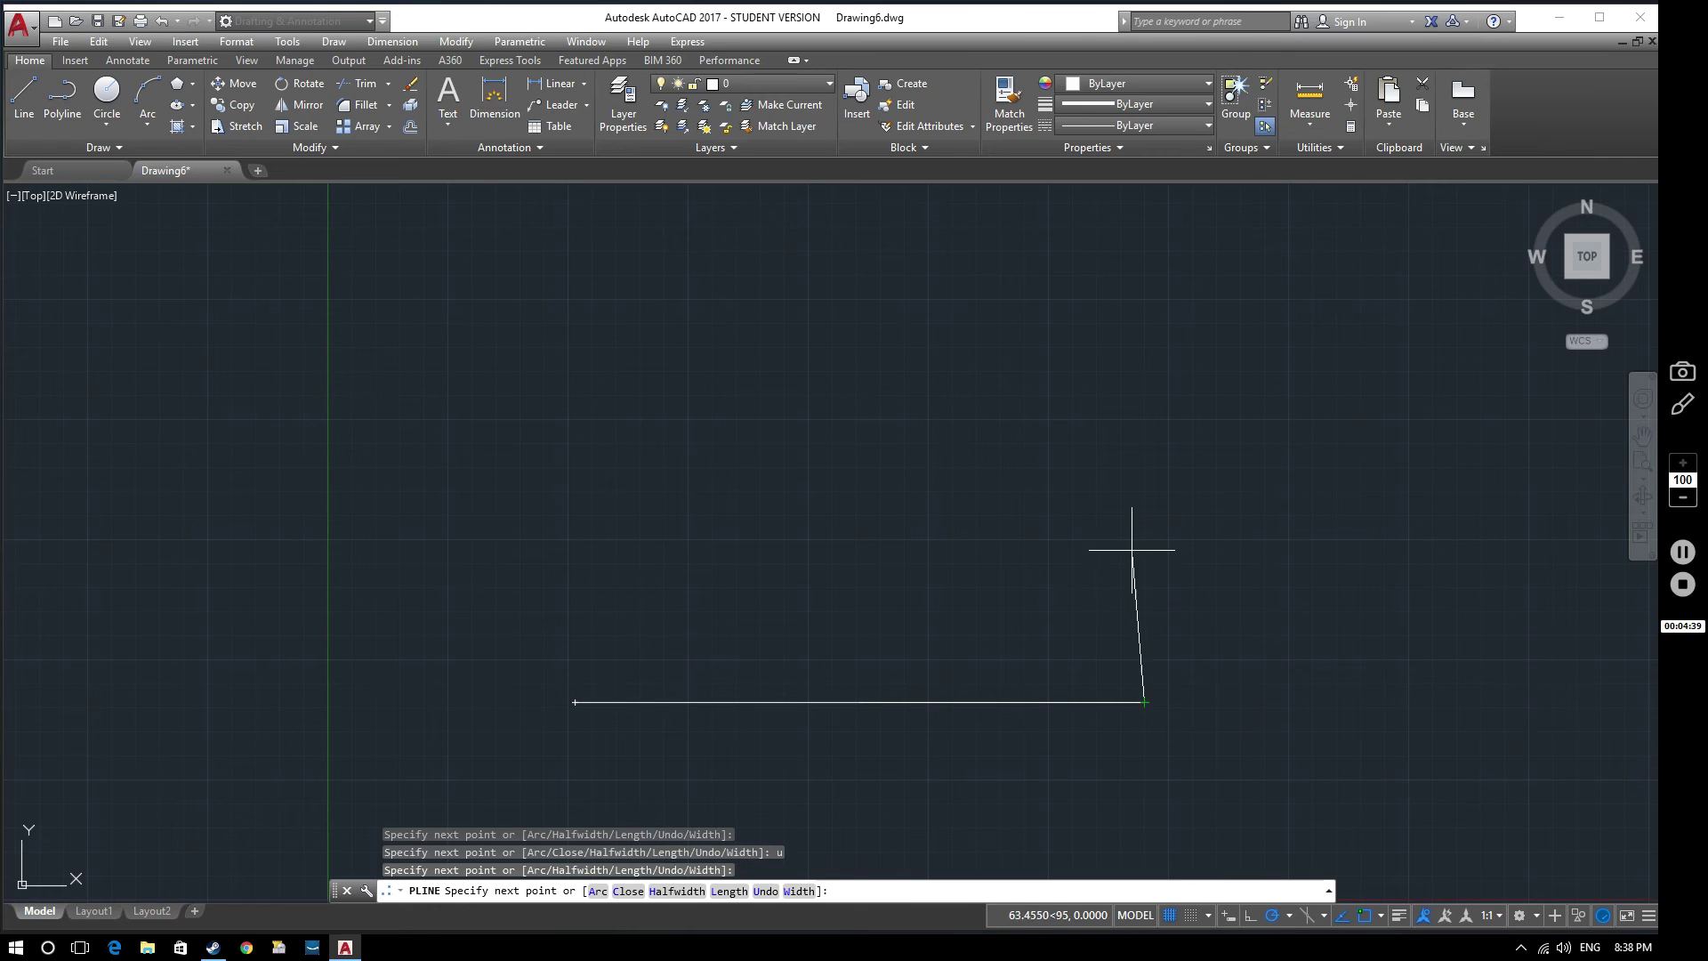
{"action": "left_click", "coordinate": [1144, 451]}
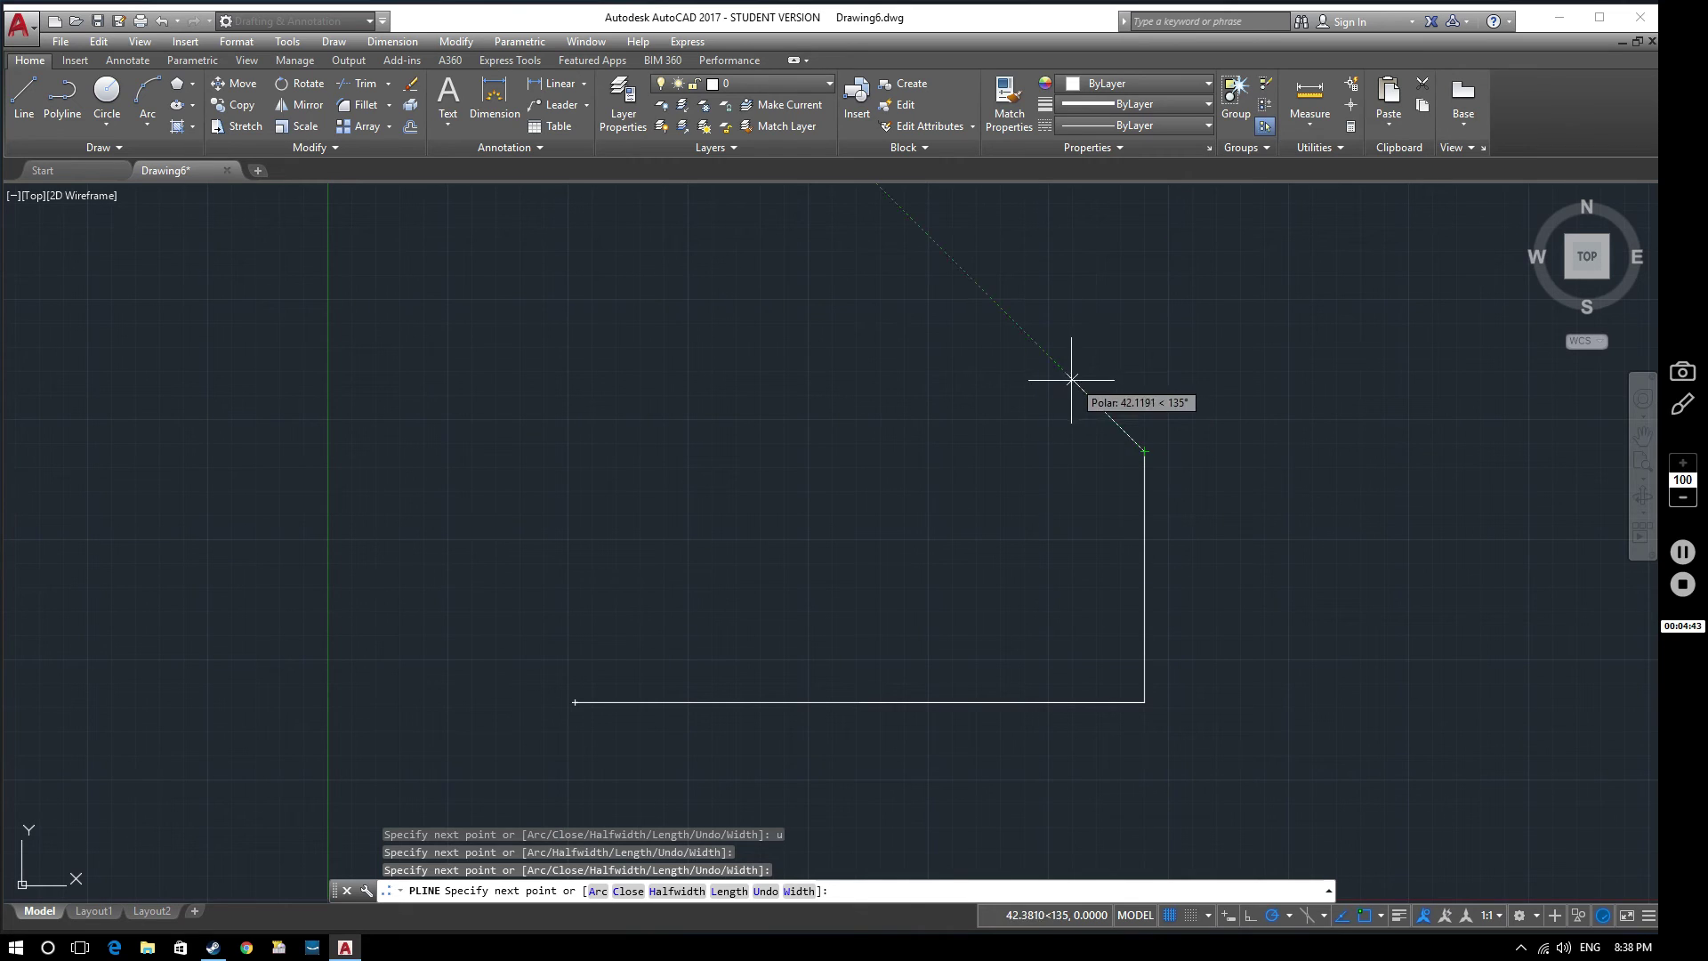
- Add two 135° sawtooth peaks, each followed by a vertical drop
{"action": "left_click", "coordinate": [1072, 381]}
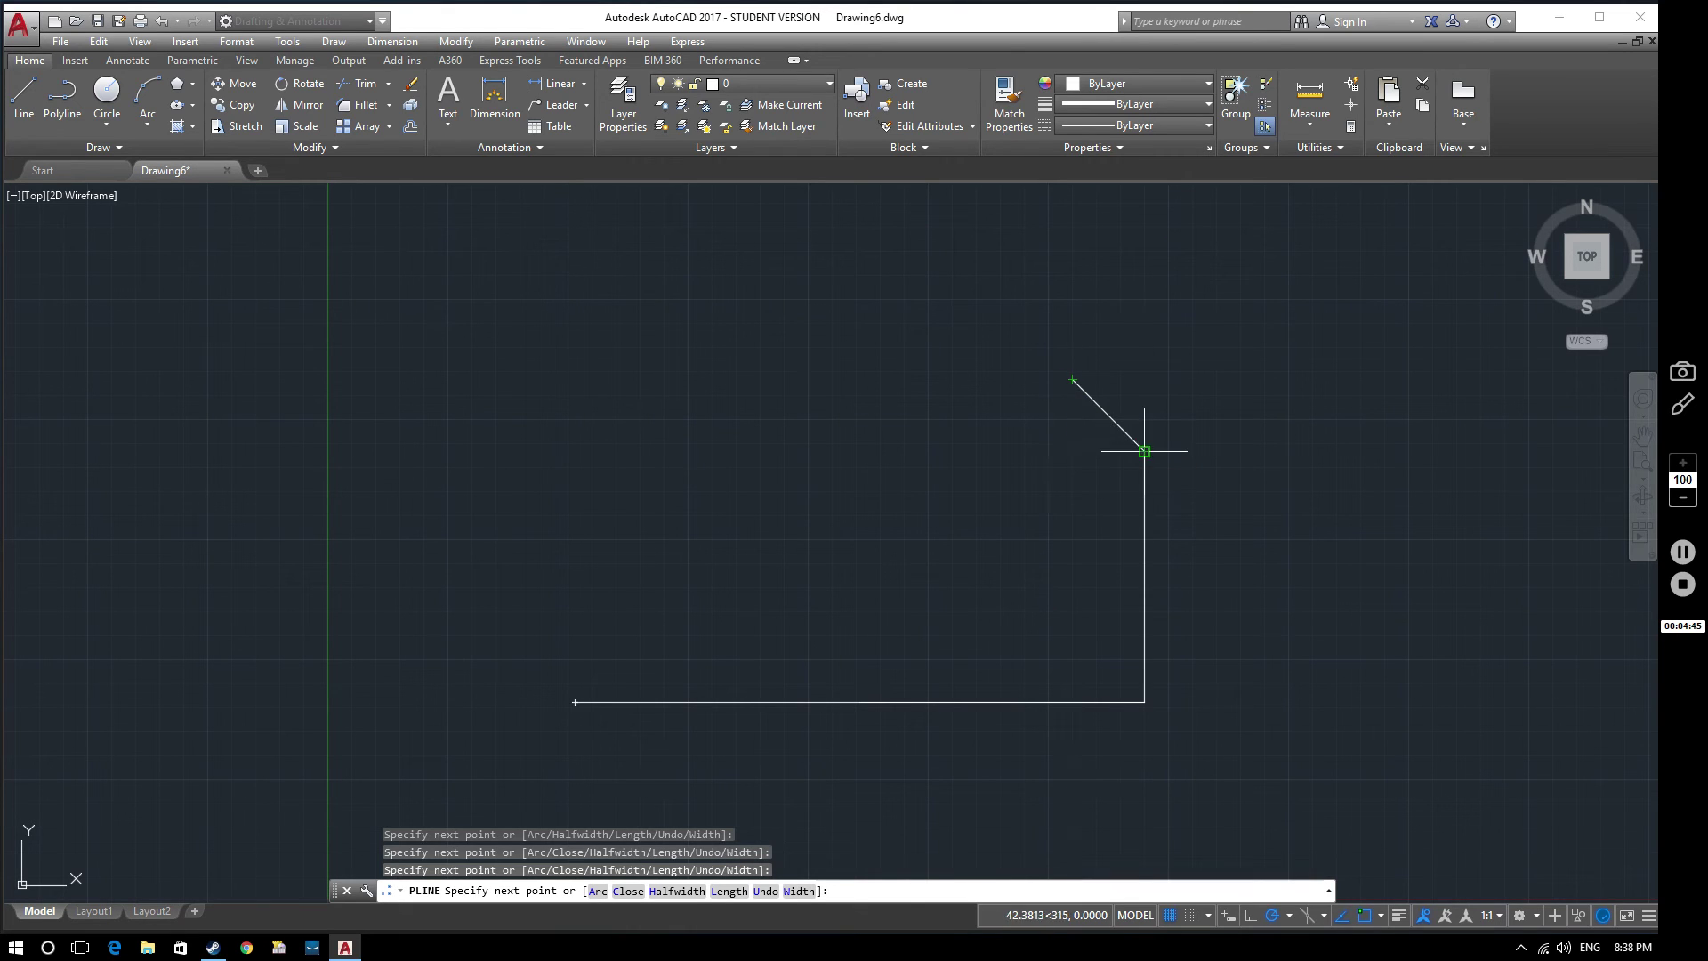
{"action": "left_click", "coordinate": [1072, 454]}
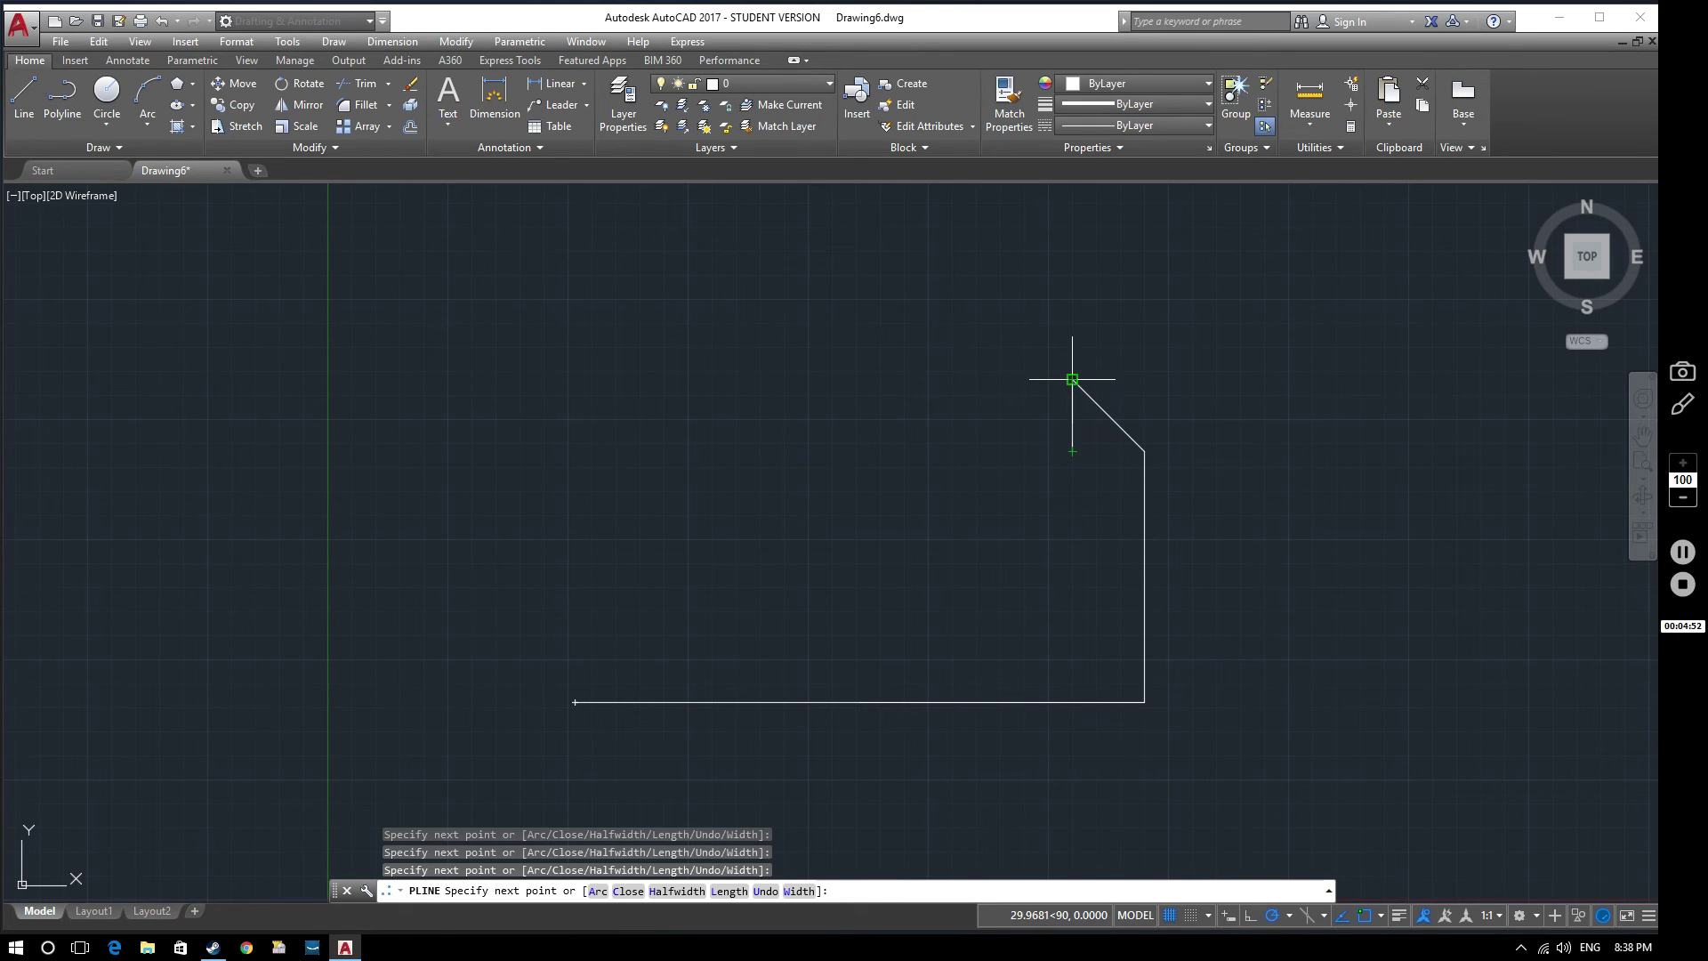
{"action": "left_click", "coordinate": [1000, 380]}
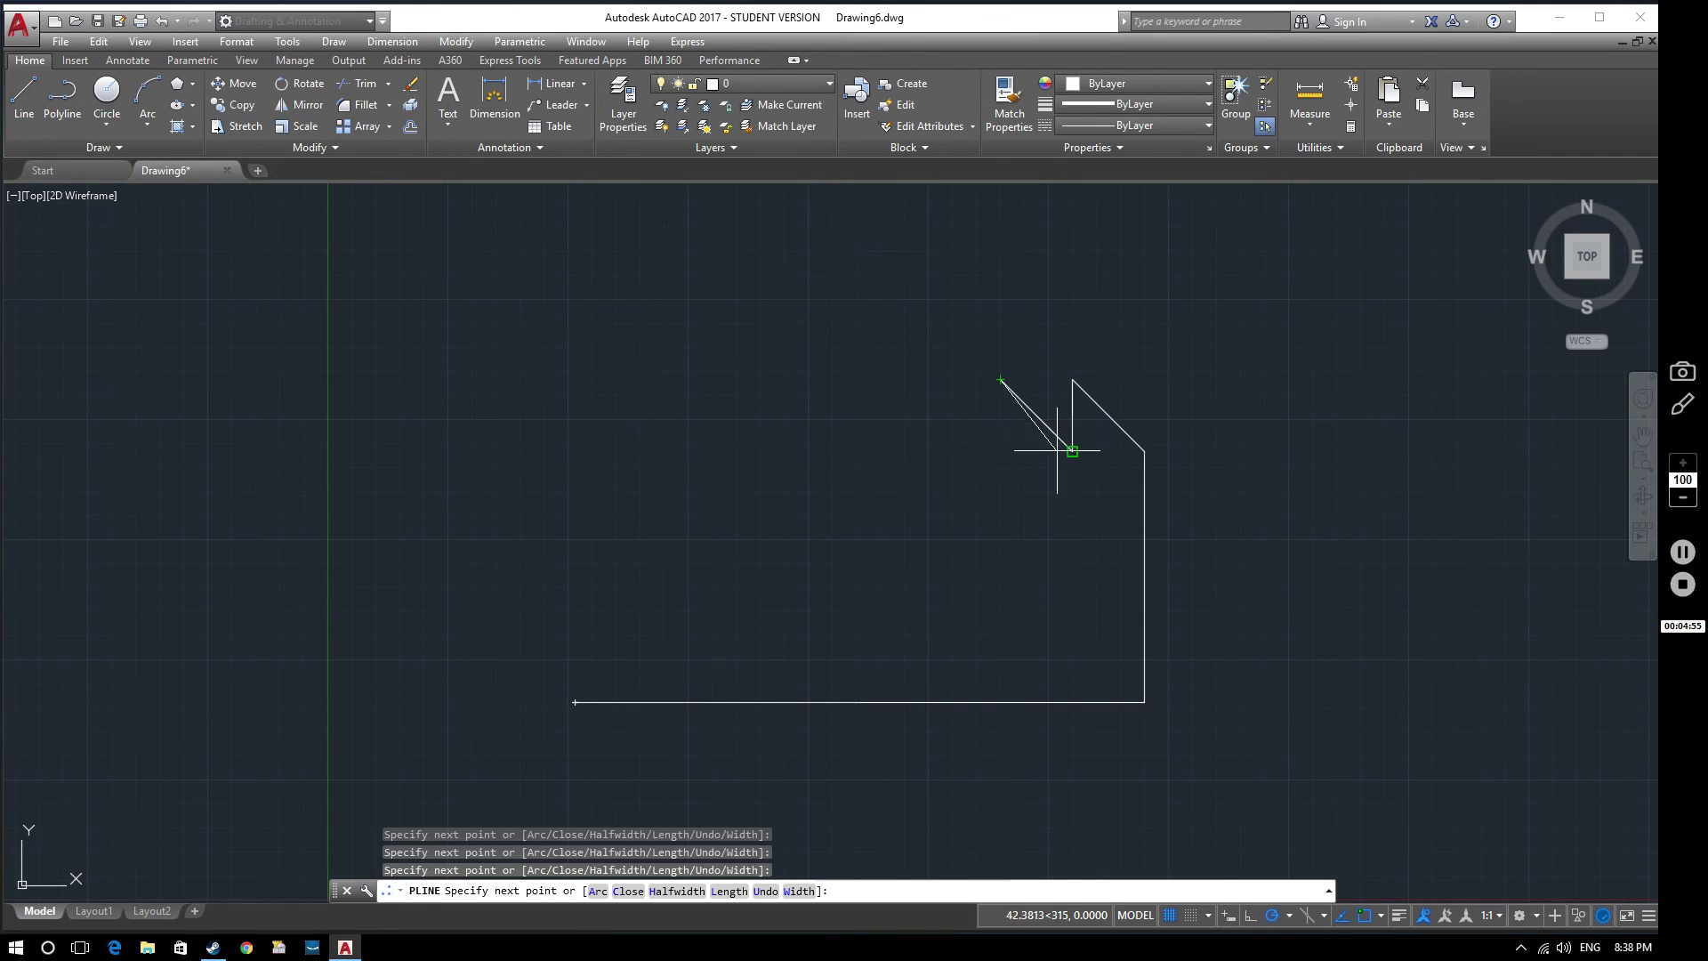
{"action": "left_click", "coordinate": [1000, 451]}
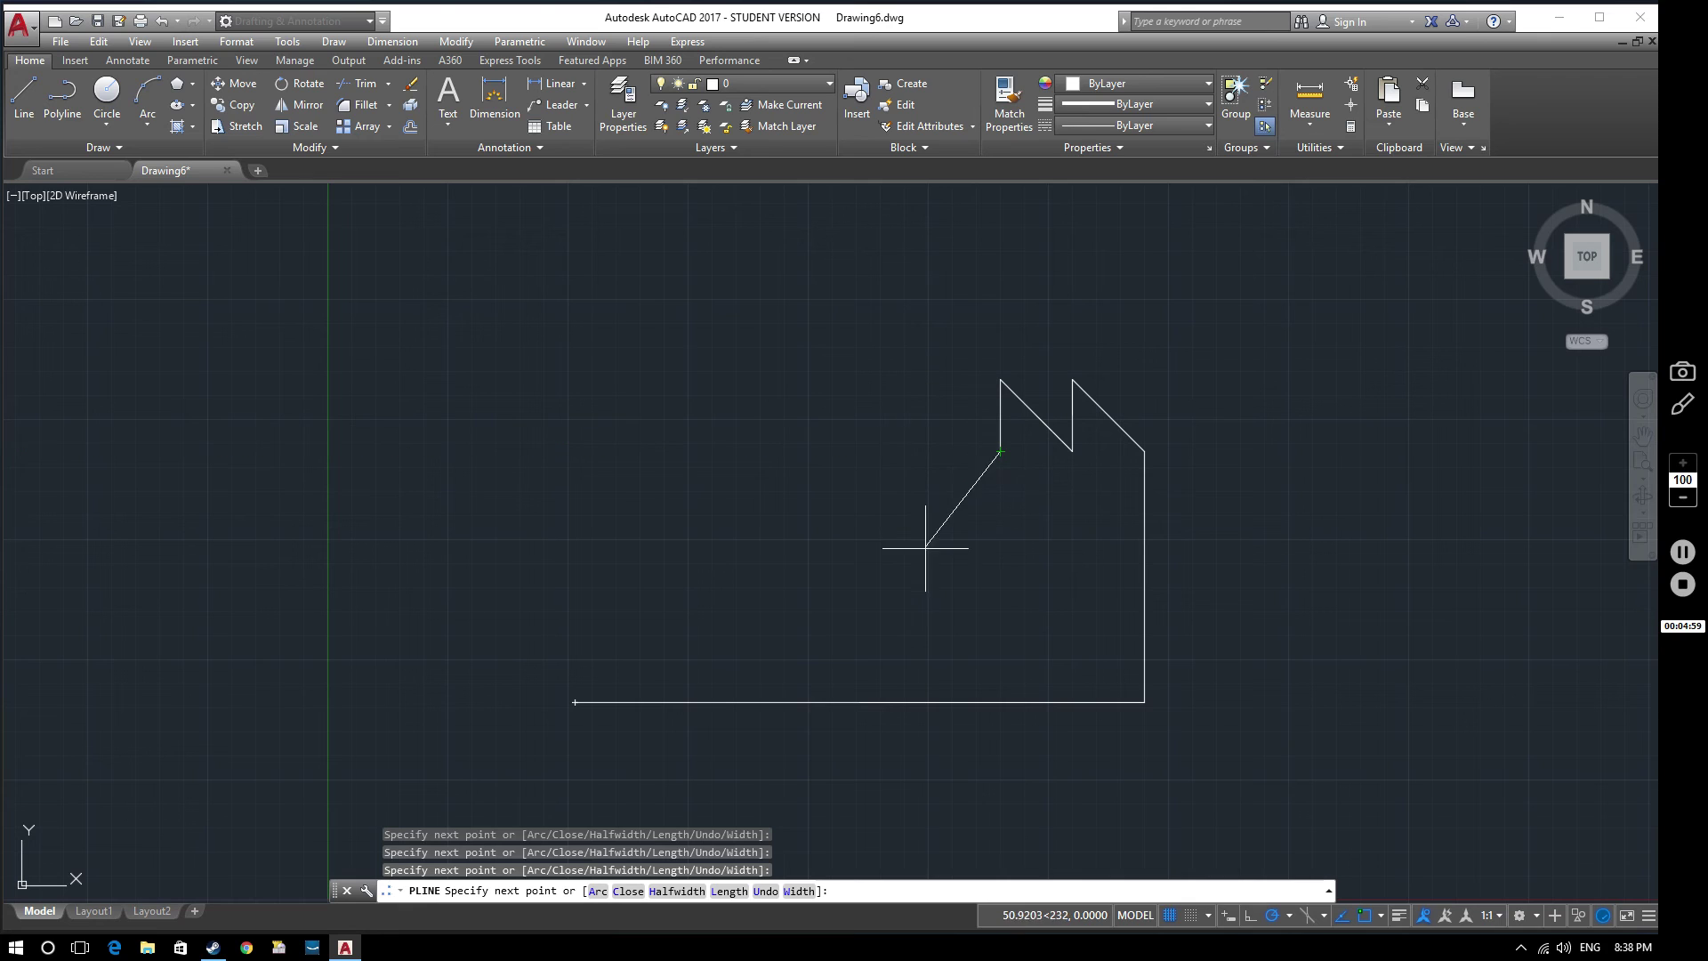
{"action": "left_click", "coordinate": [1290, 915]}
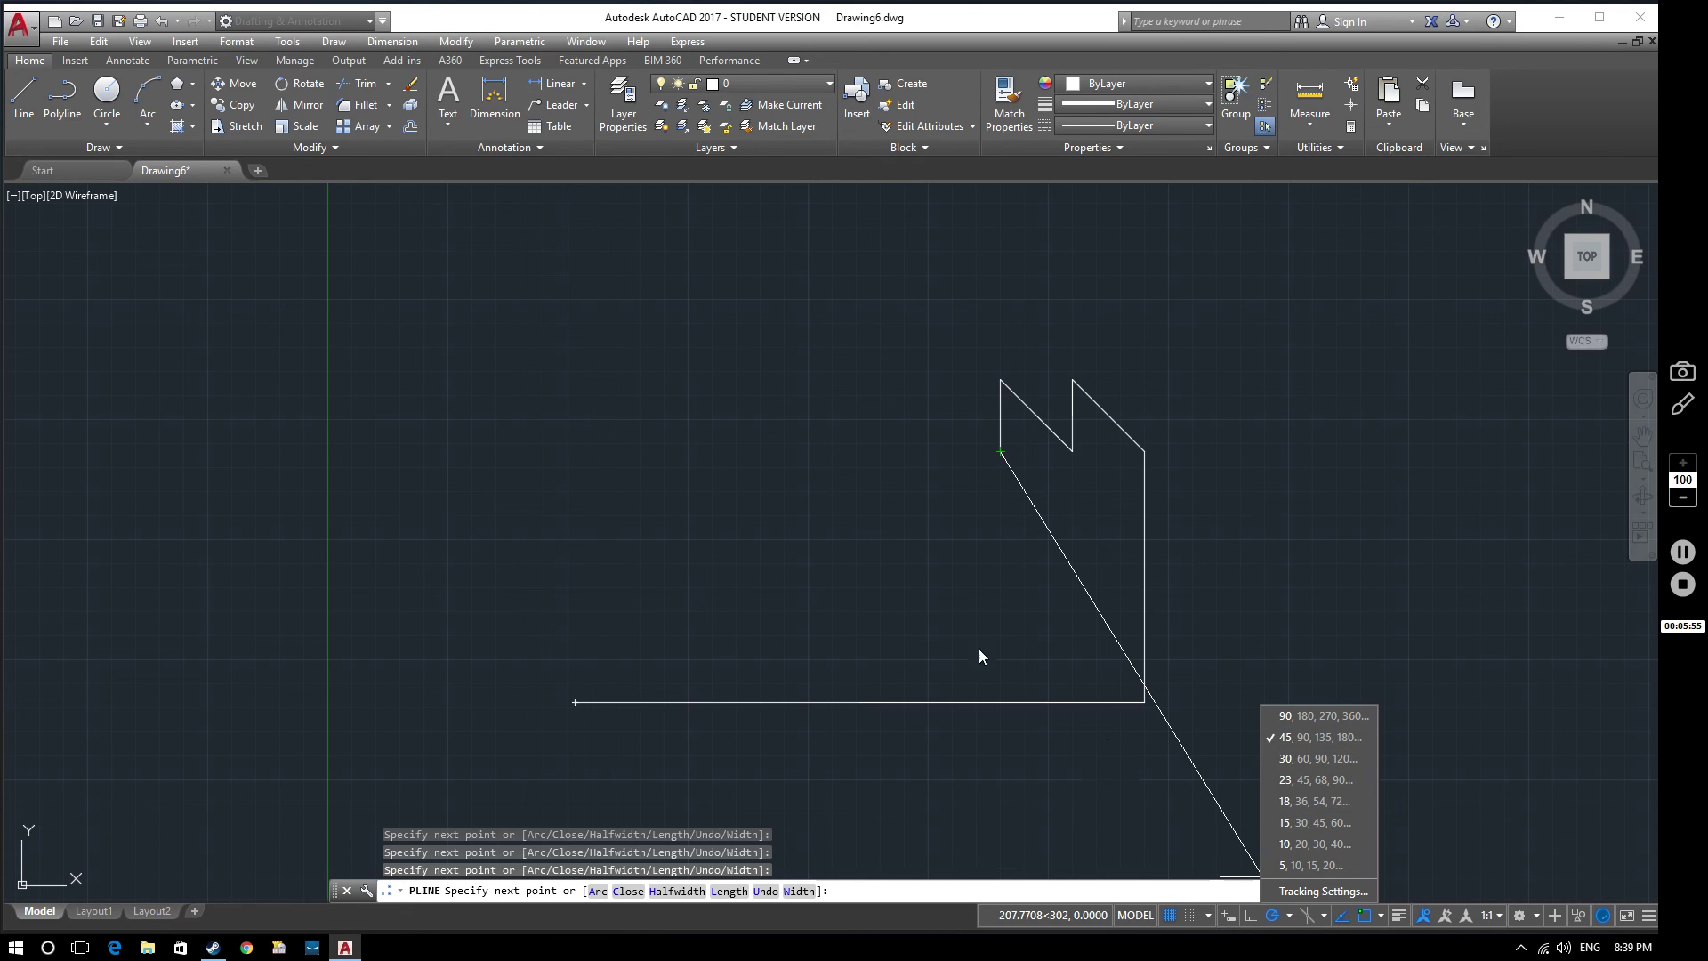
{"action": "left_click", "coordinate": [1359, 756]}
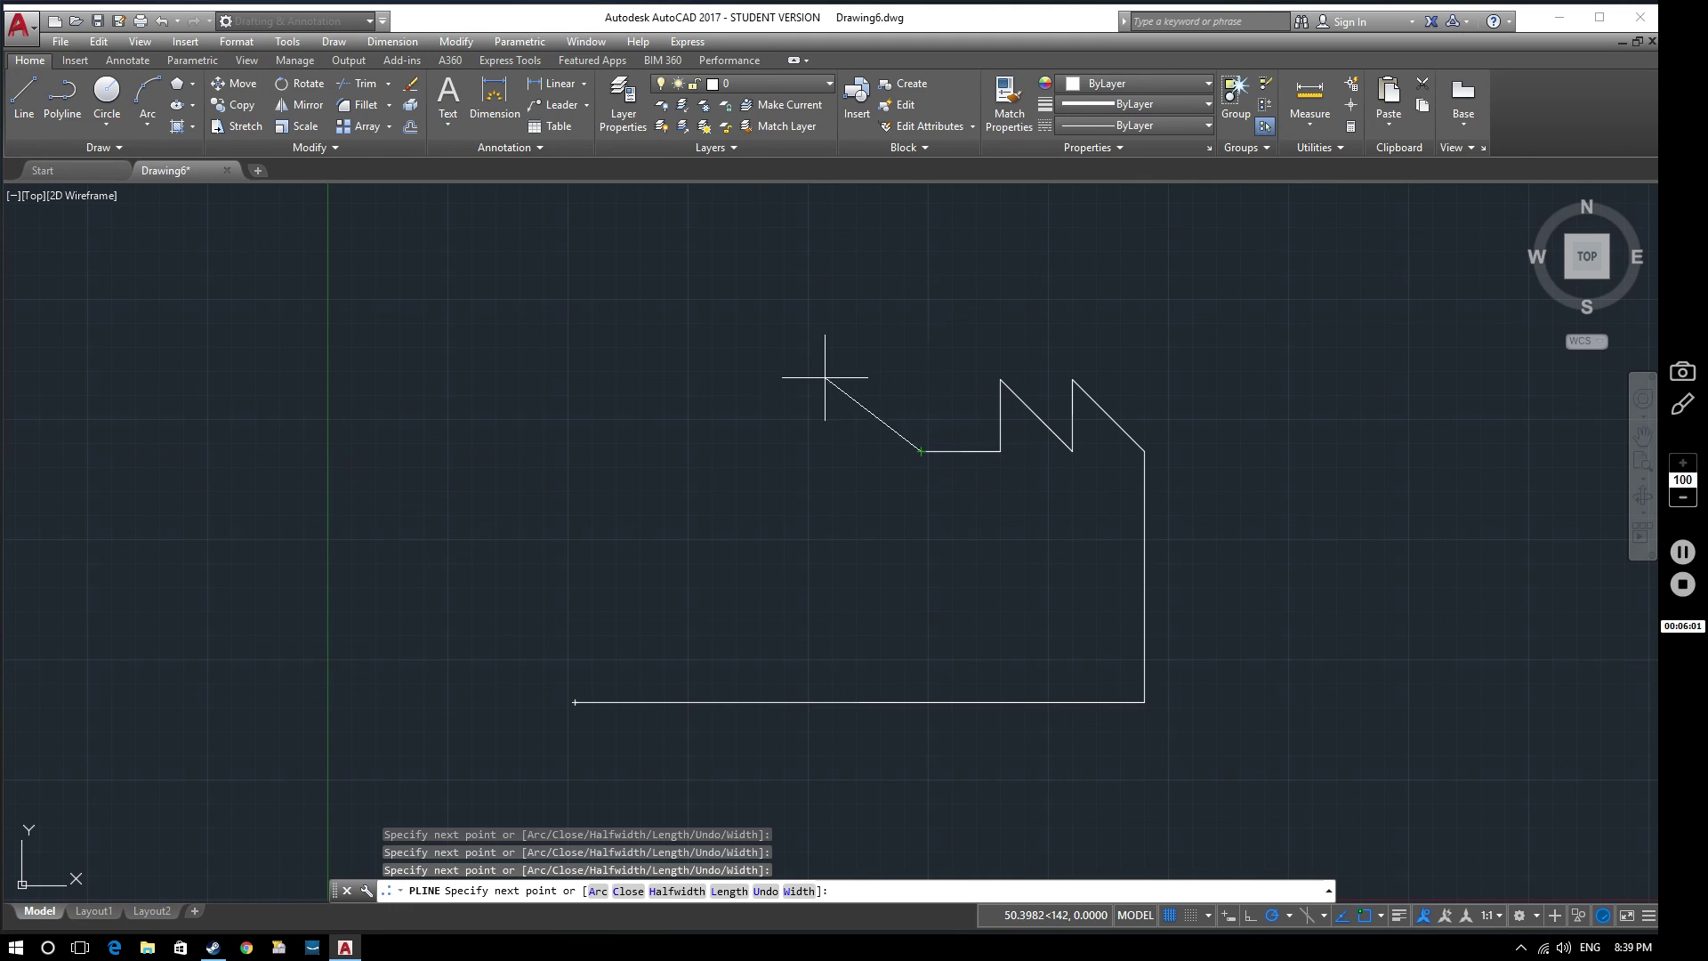
- Draw the raised peak: a 120° edge, a flat top, a slant down-left, then a leftward horizontal edge
{"action": "left_click", "coordinate": [864, 354]}
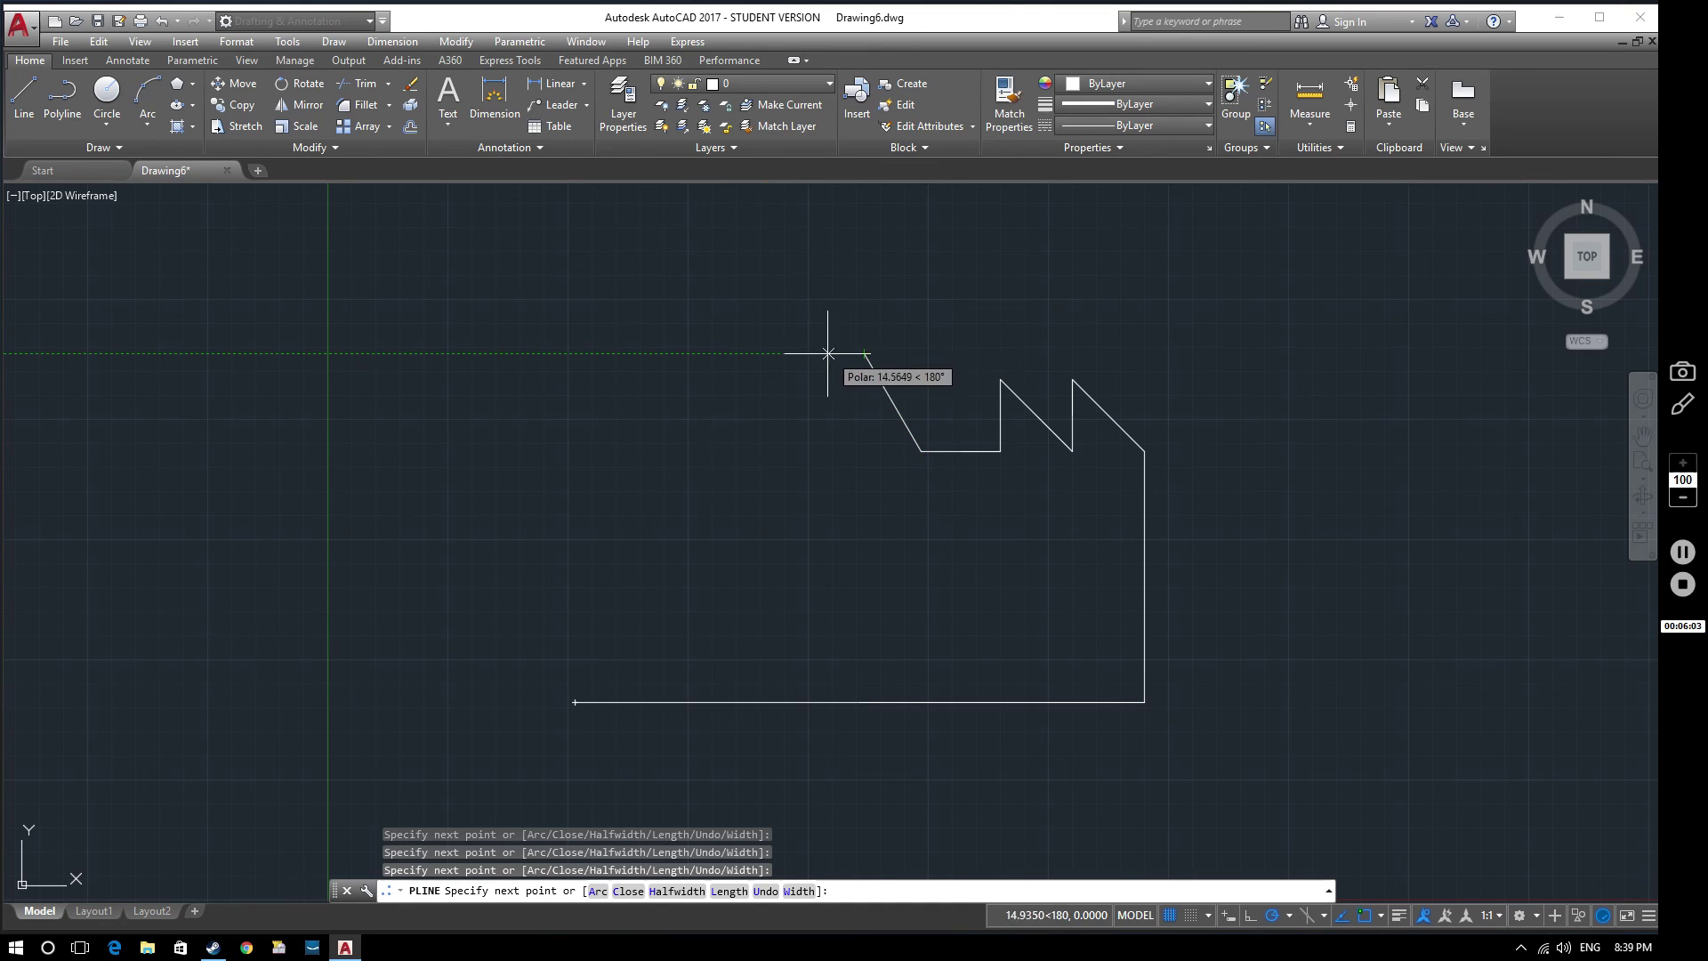
{"action": "left_click", "coordinate": [765, 354]}
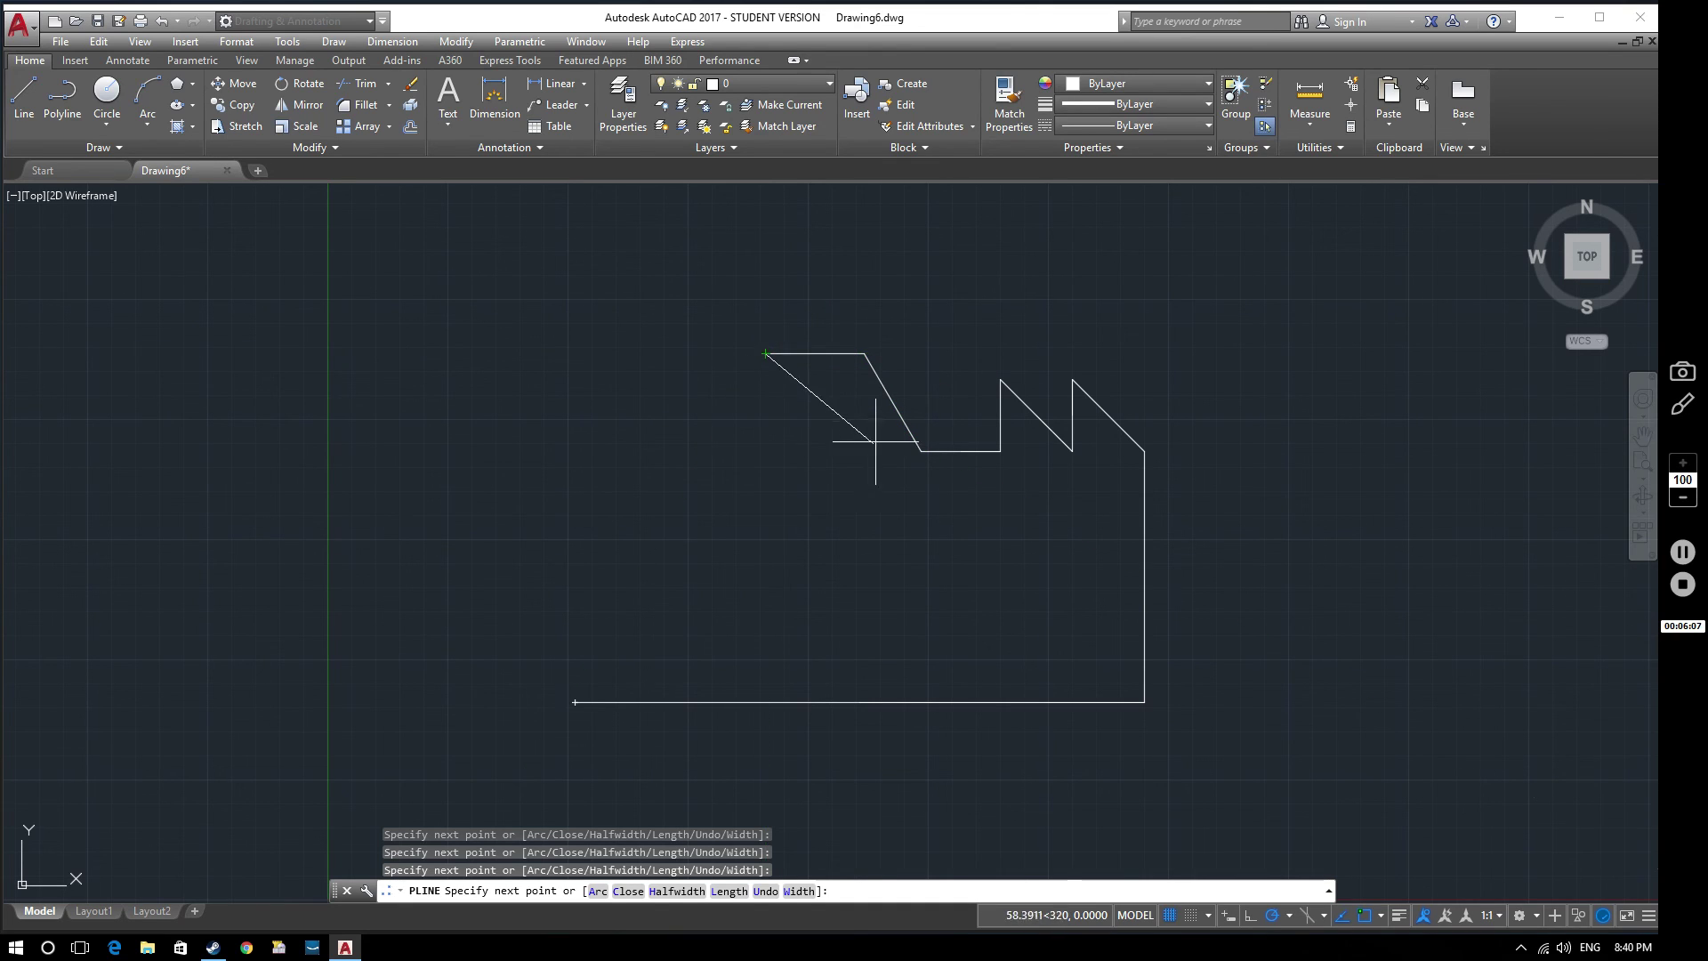
{"action": "left_click", "coordinate": [712, 447]}
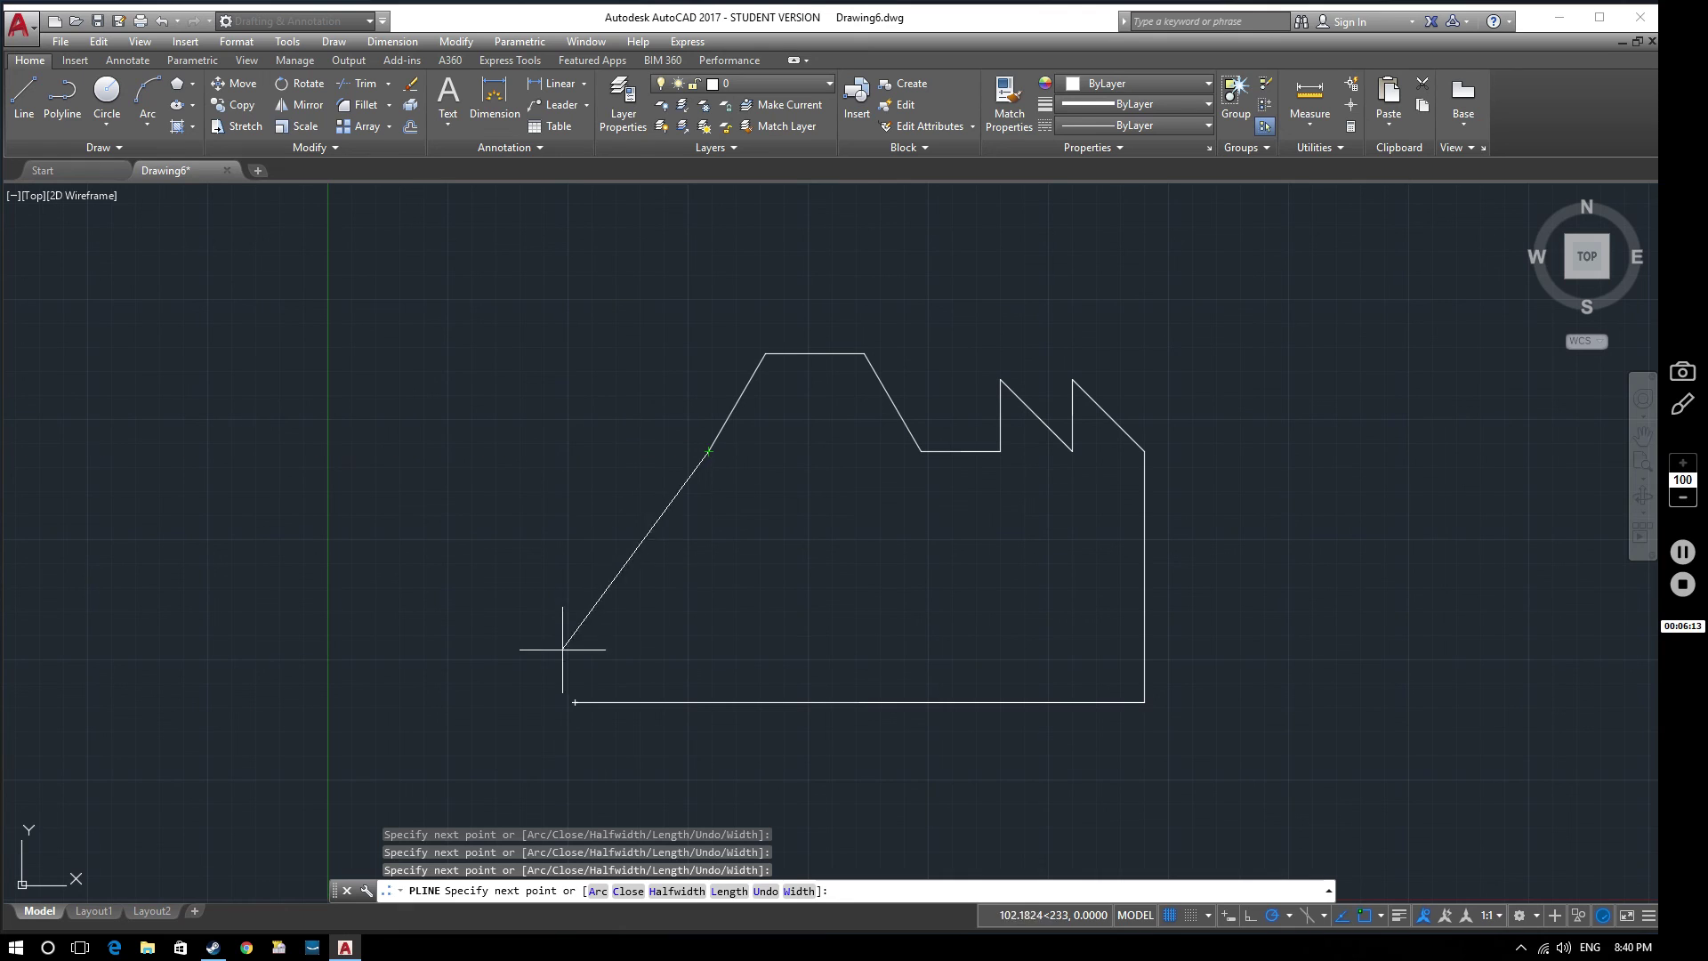
{"action": "left_click", "coordinate": [576, 451]}
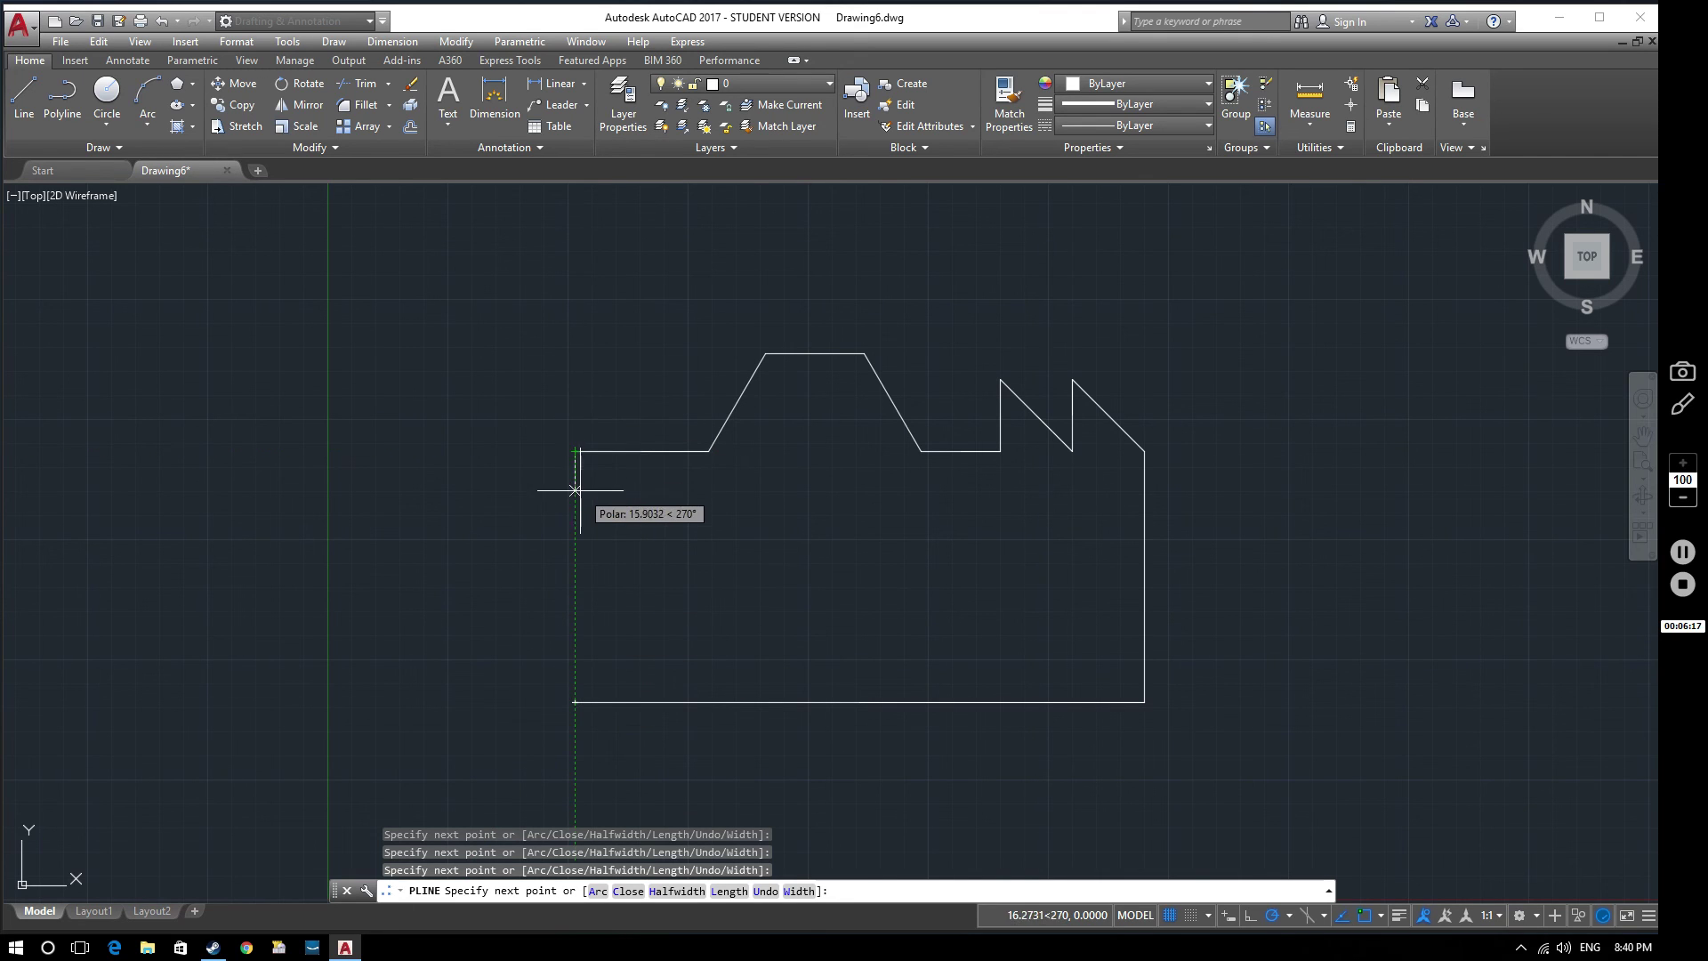
- Draw the left side along 270°, 240°, 270° and 300° tracks, then close the polyline with C
{"action": "left_click", "coordinate": [576, 492]}
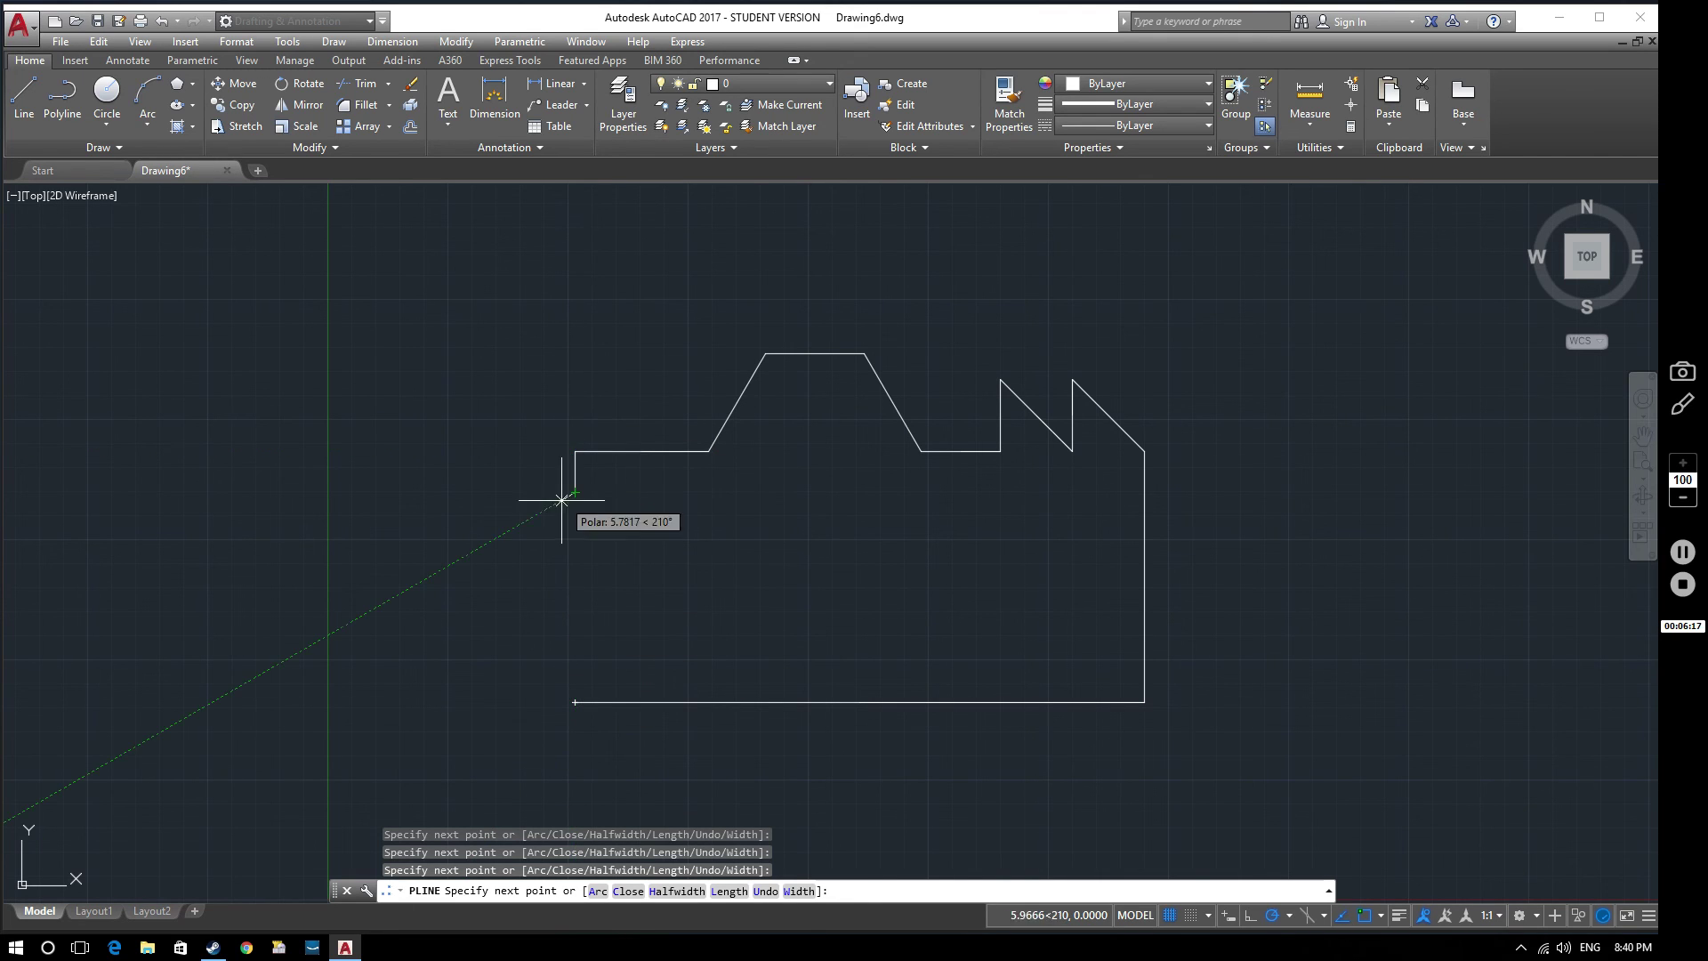
{"action": "left_click", "coordinate": [539, 556]}
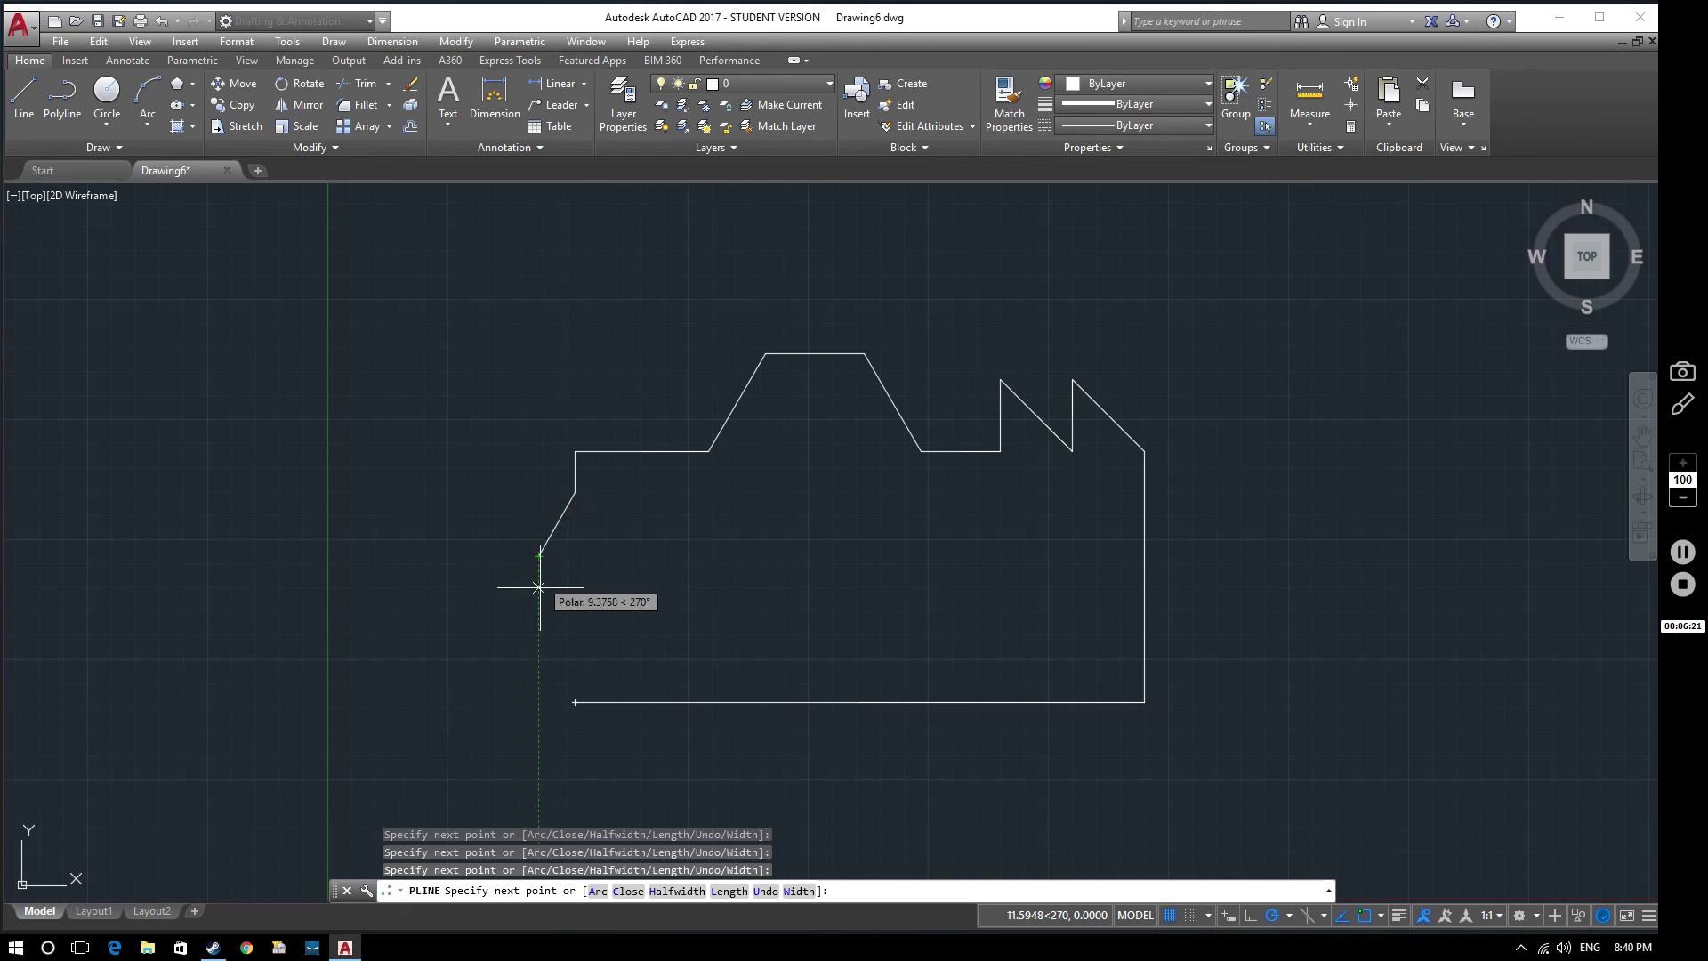
{"action": "left_click", "coordinate": [539, 623]}
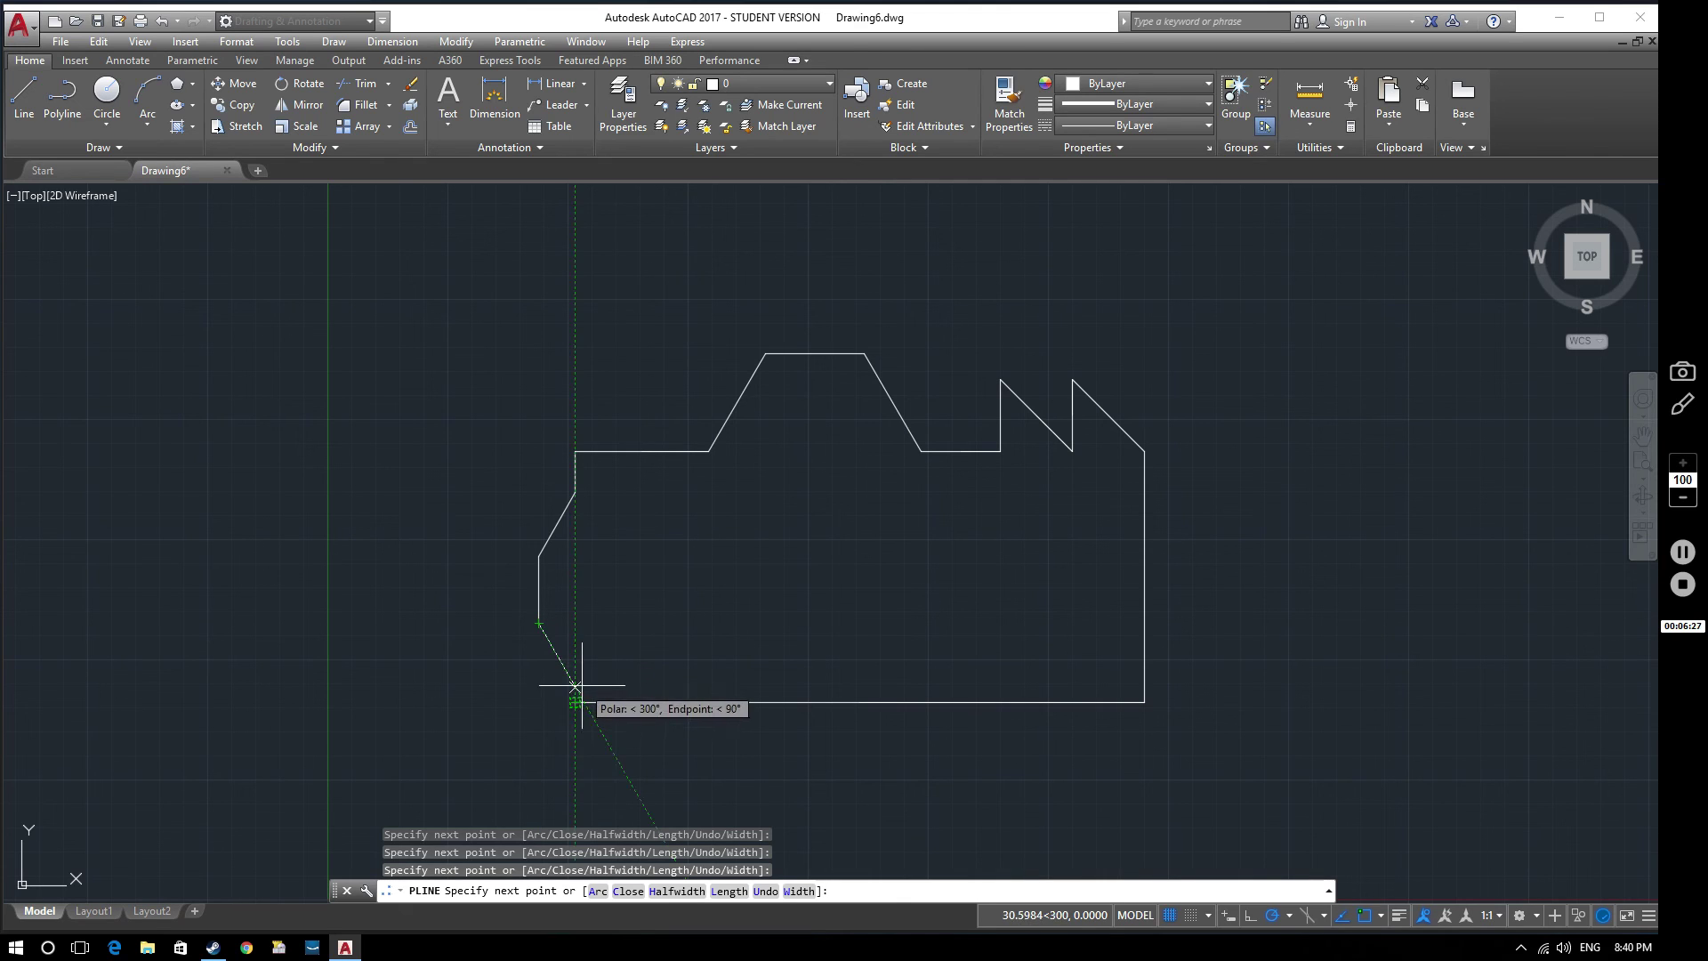
{"action": "left_click", "coordinate": [575, 687]}
{"action": "type", "text": "c"}
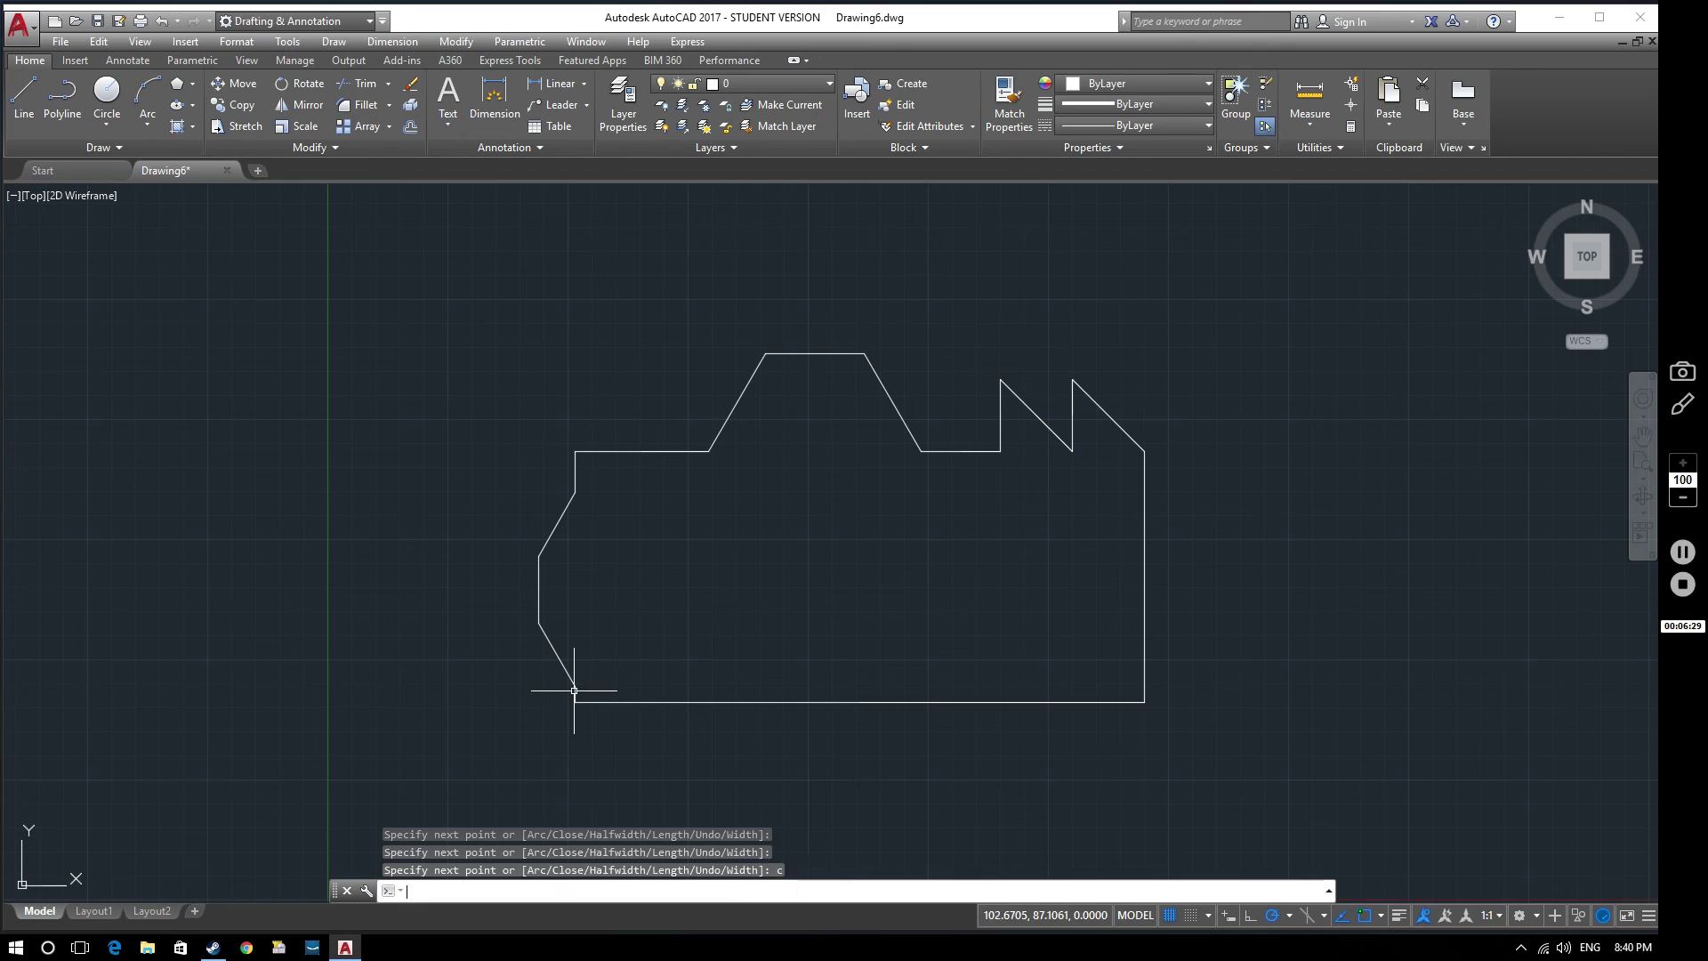
{"action": "key", "text": "Return"}
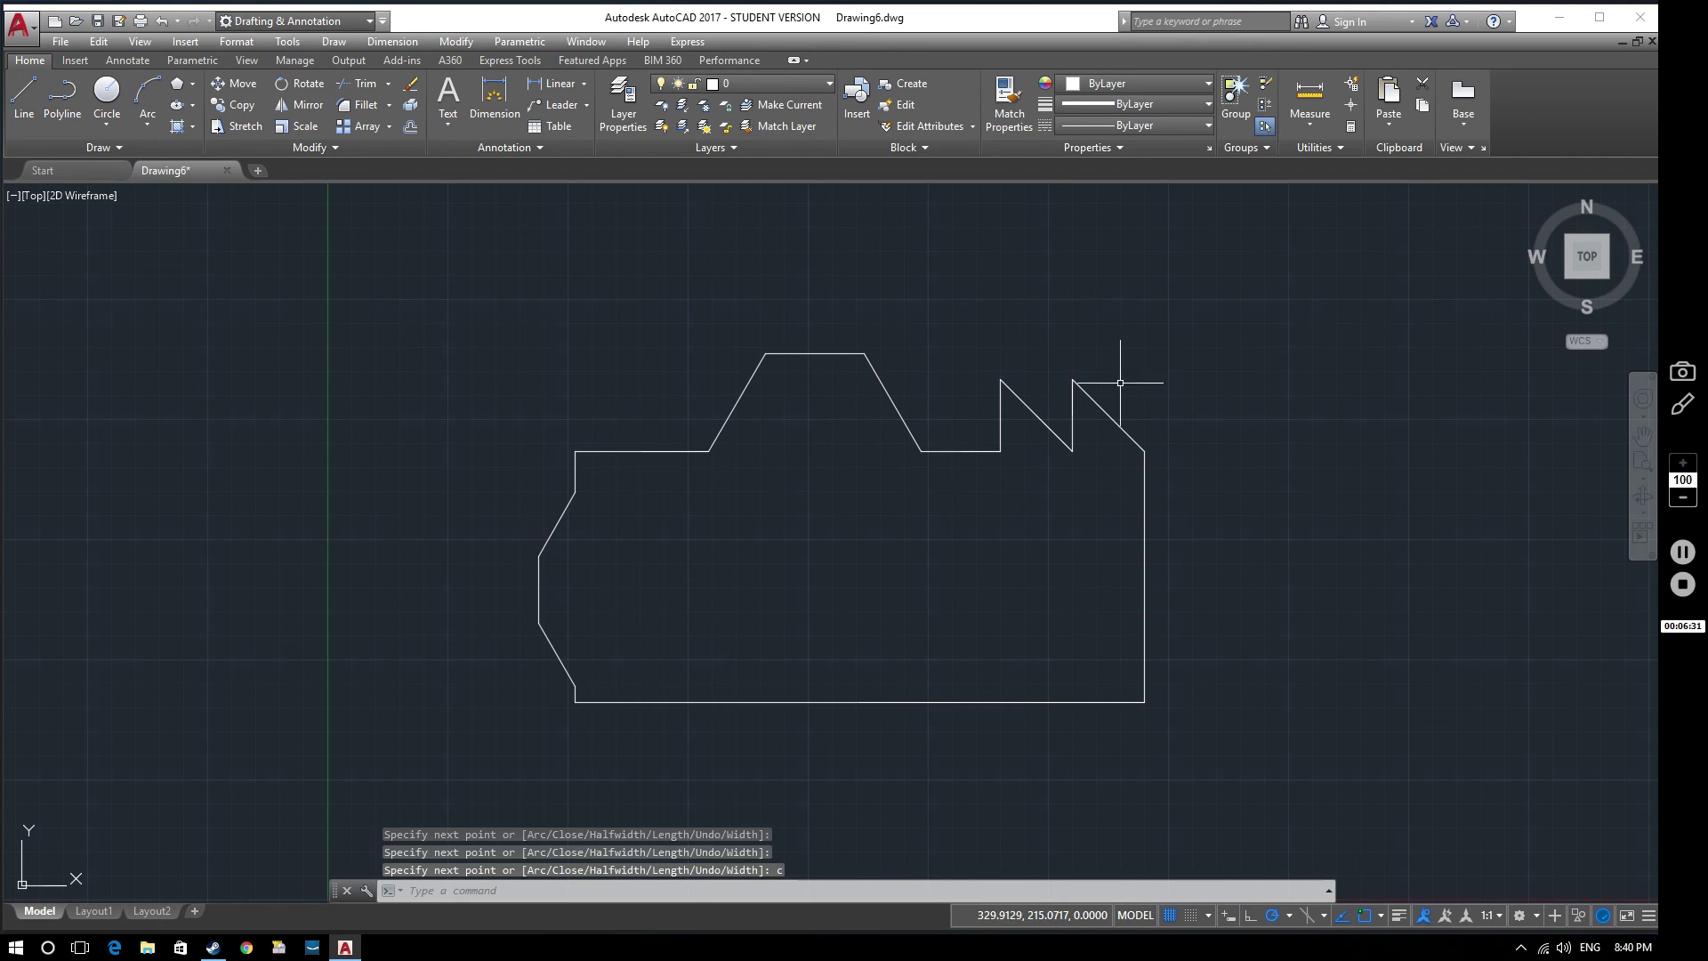